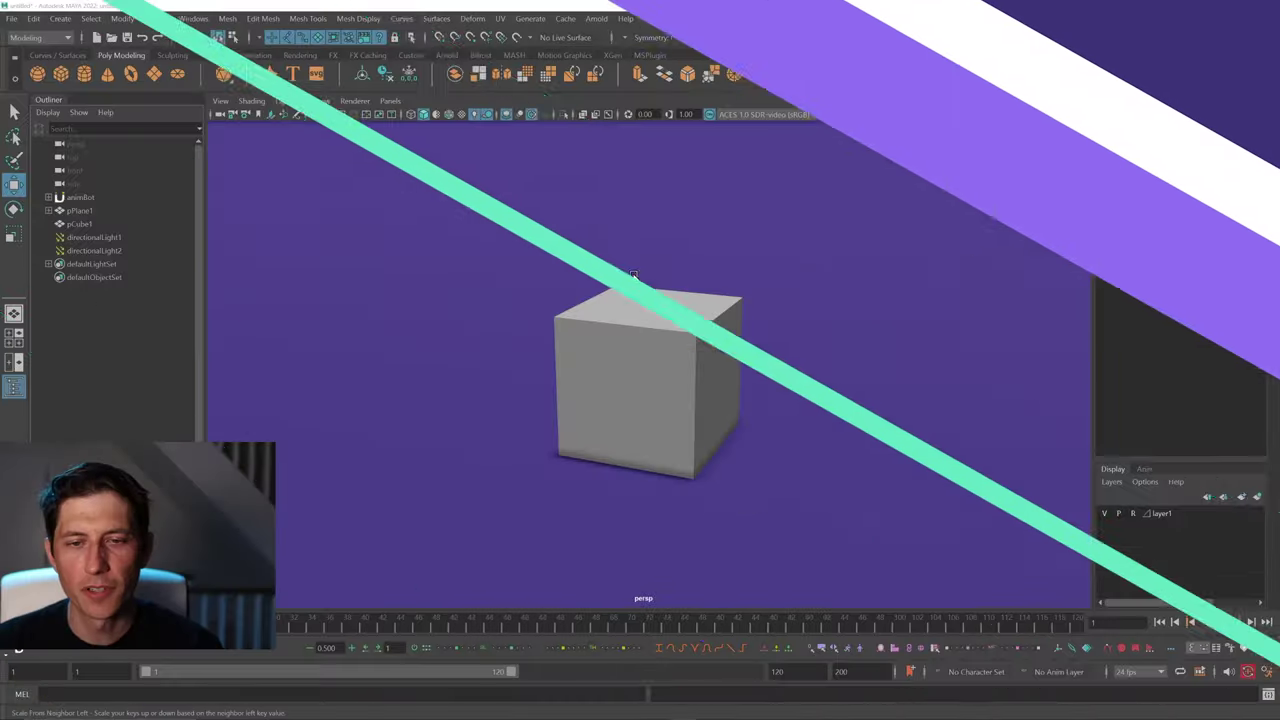
Bevel one upper edge of the cube with 8 segments and return the cube to object mode
left_click(663, 337)
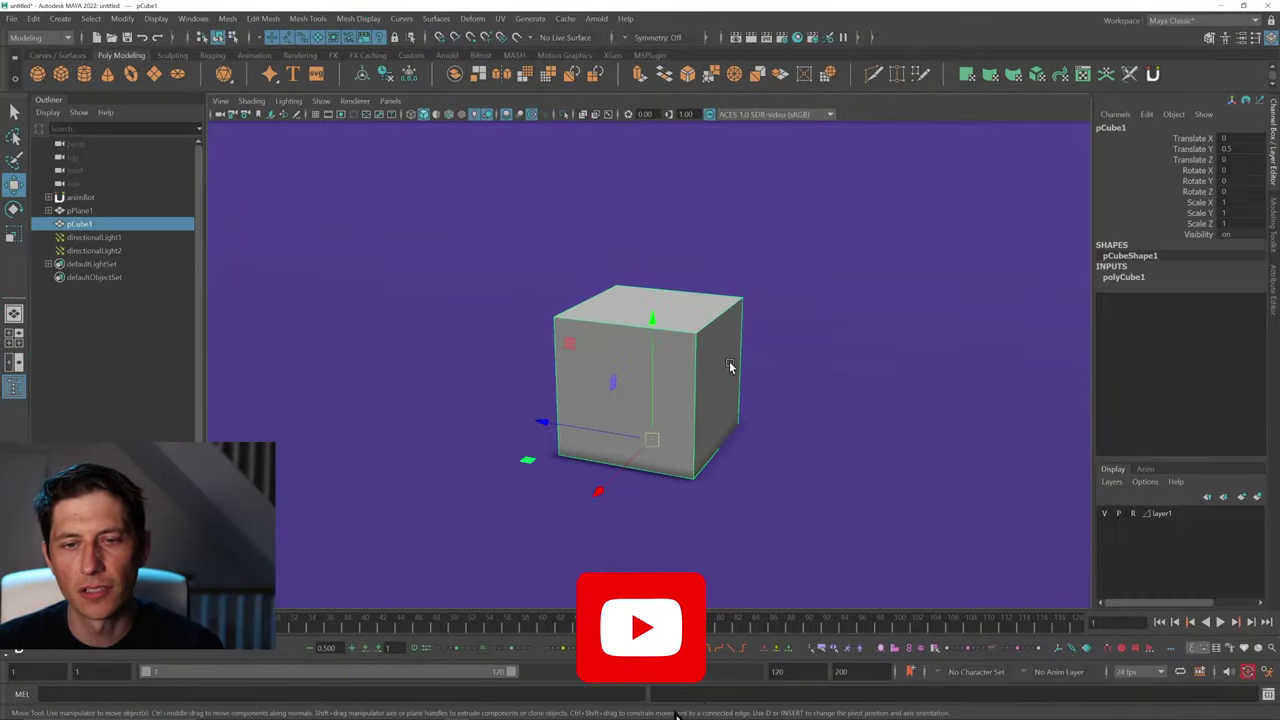
left_click_drag(736, 371, 690, 393, "alt")
right_click_drag(690, 392, 688, 350)
left_click(688, 350)
left_click_drag(686, 417, 720, 418, "alt")
key("ctrl+b")
left_click(887, 389)
middle_click_drag(887, 389, 897, 390)
left_click_drag(630, 395, 652, 402, "alt")
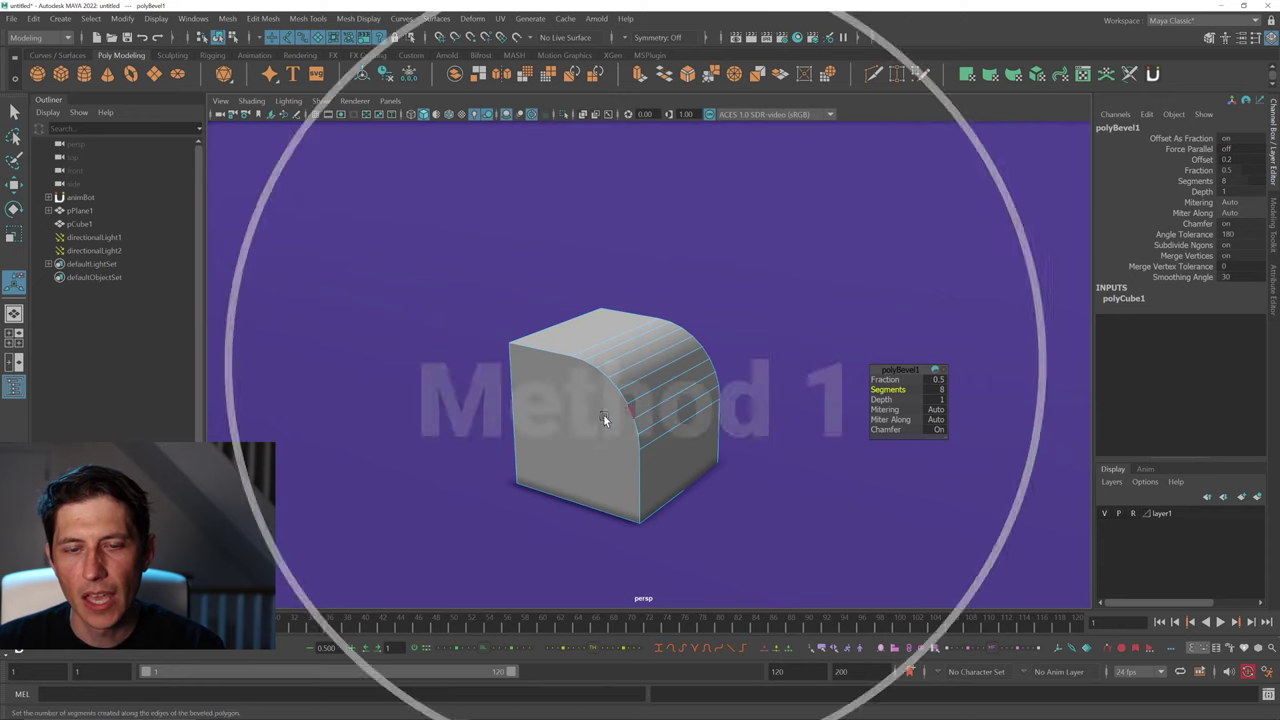
right_click_drag(606, 416, 700, 370)
key("q")
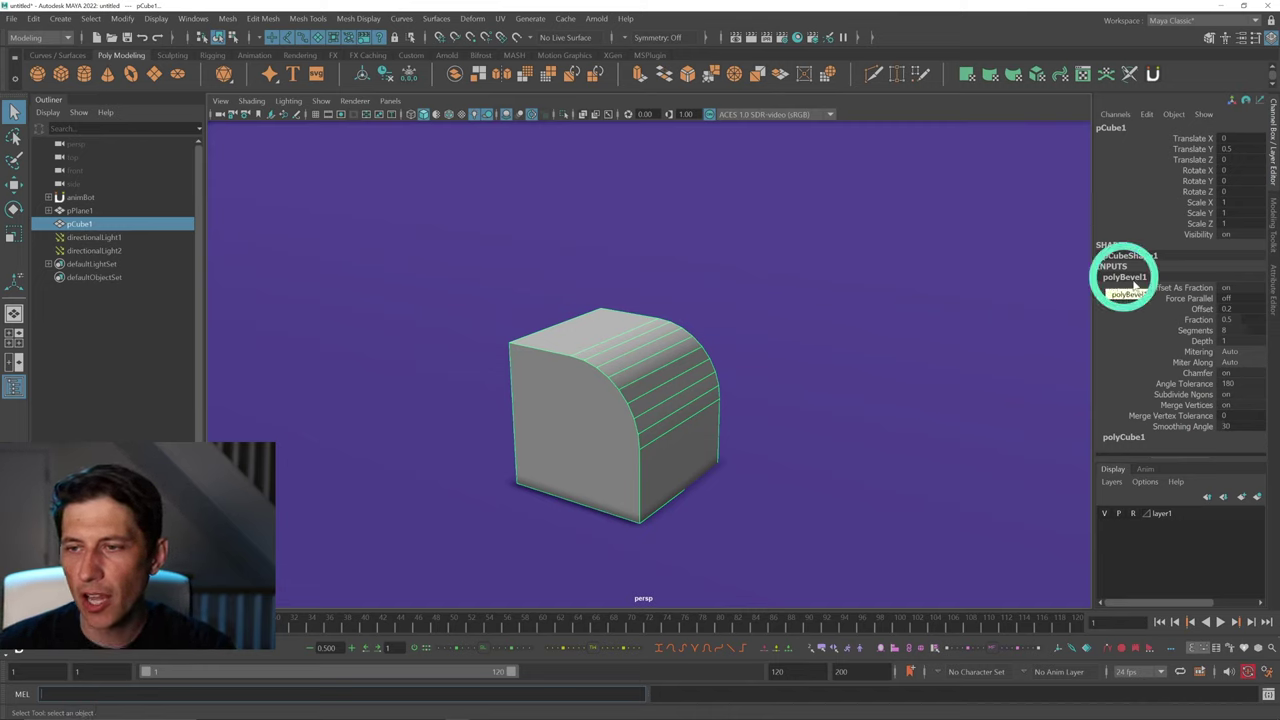
Delete the cube's bevel history node by running the MEL command "delete polyBevel1;"
left_click(1146, 283)
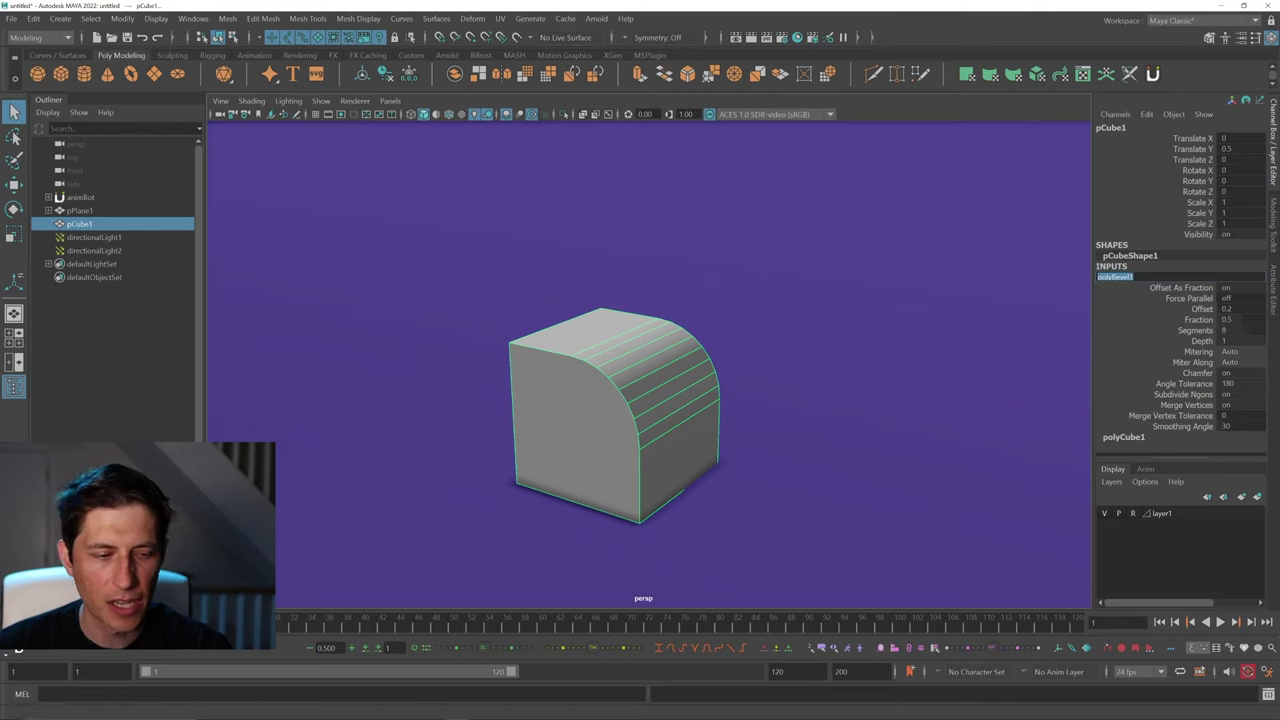
left_click(56, 664)
left_click(55, 692)
type("delete polyBevel1;")
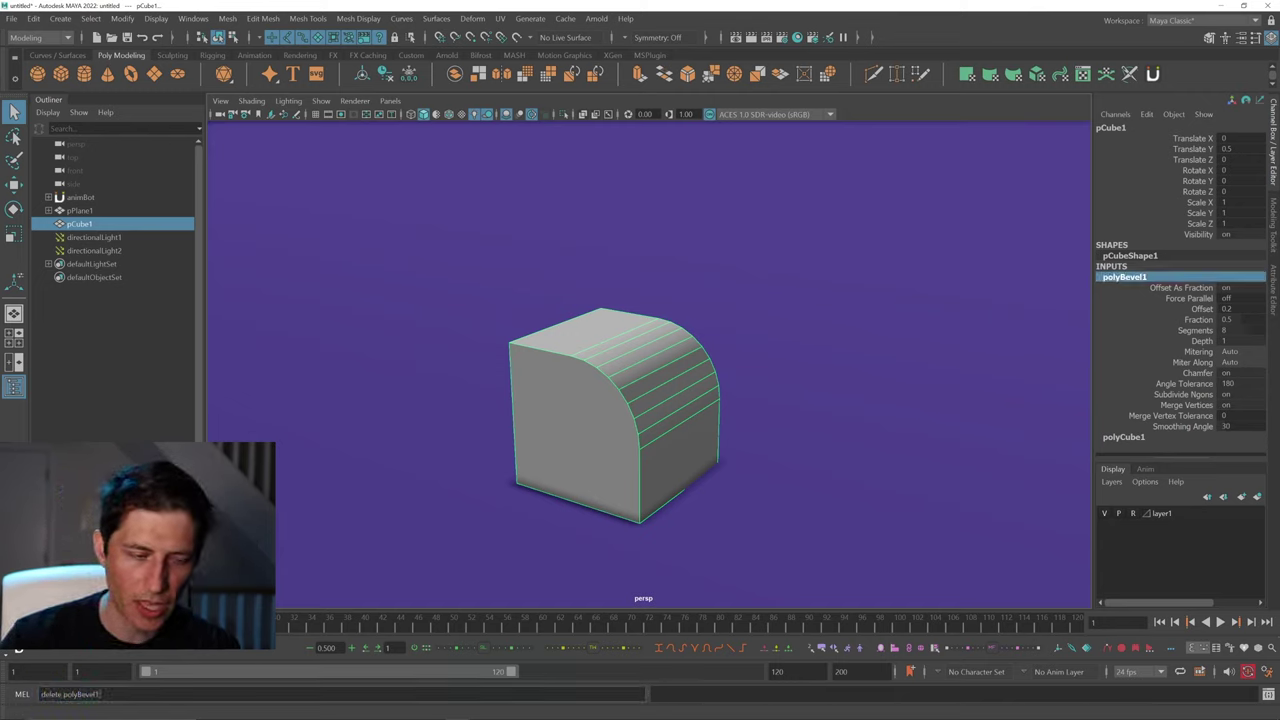
key("Return")
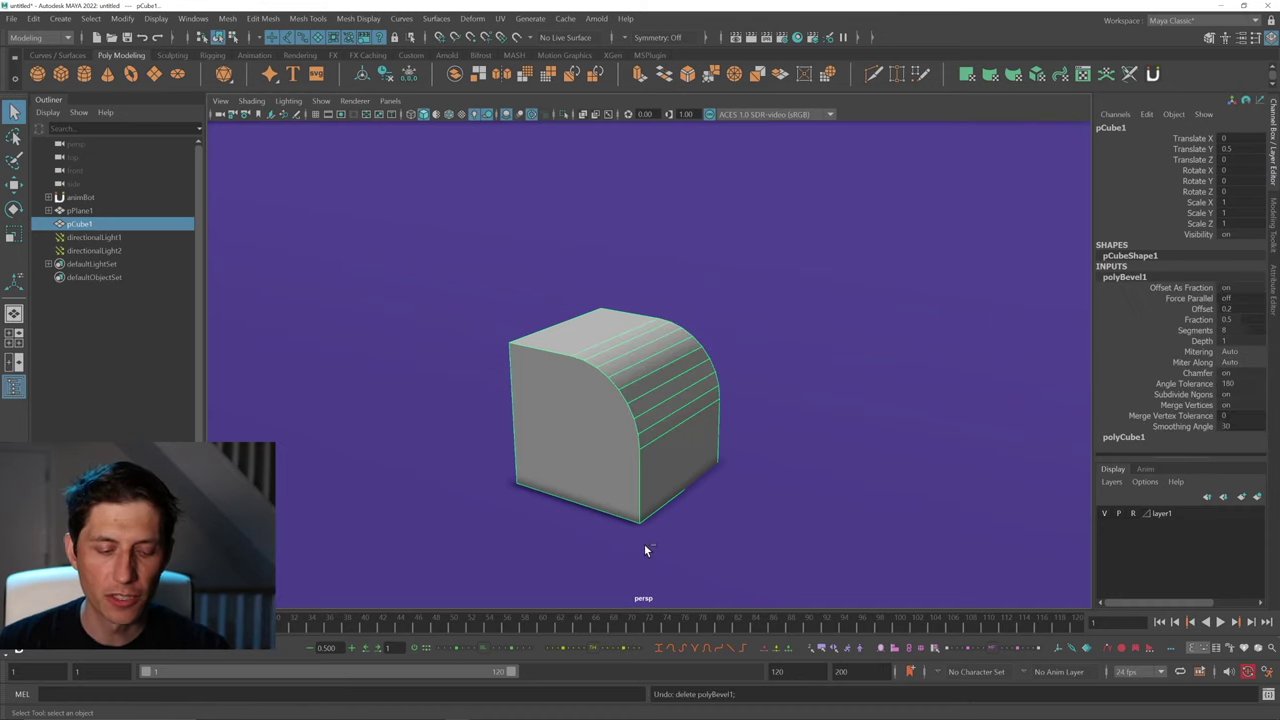
Select the intermediate edges across the rounded bevel, leaving its two outer border edges unselected
left_click_drag(625, 459, 597, 470, "alt")
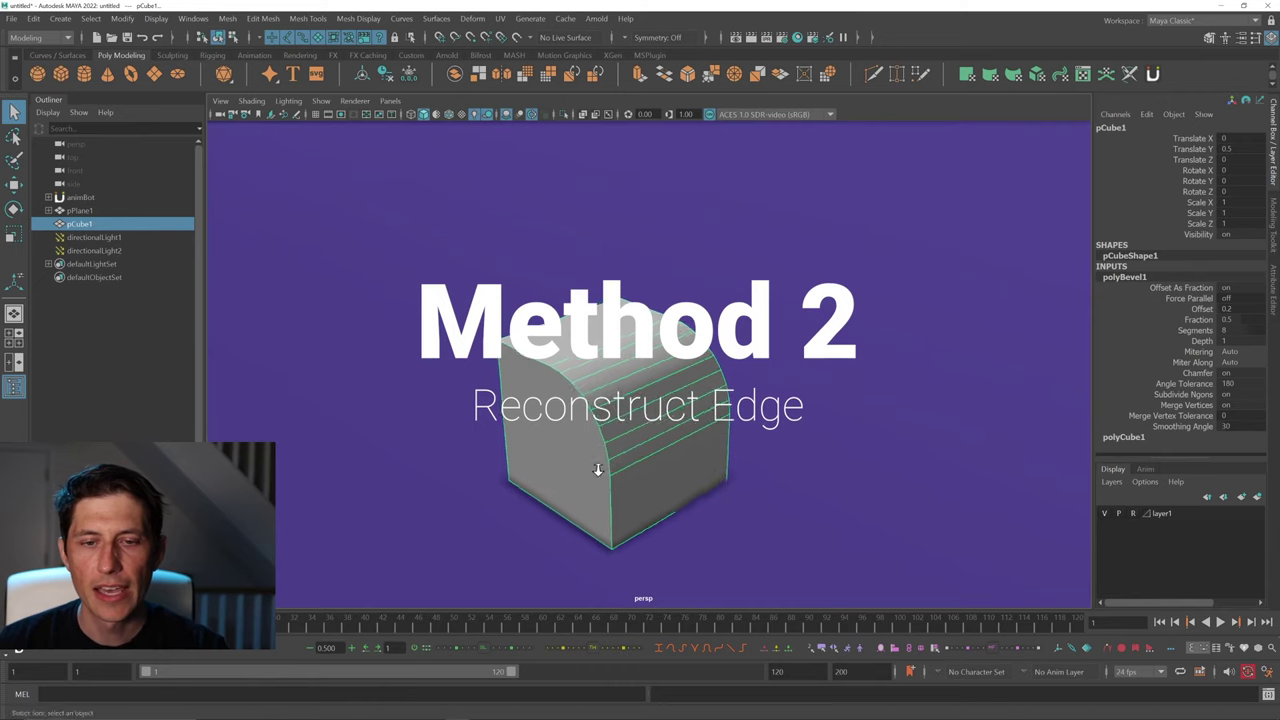
scroll(597, 475, "up", 2)
right_click_drag(638, 469, 622, 403)
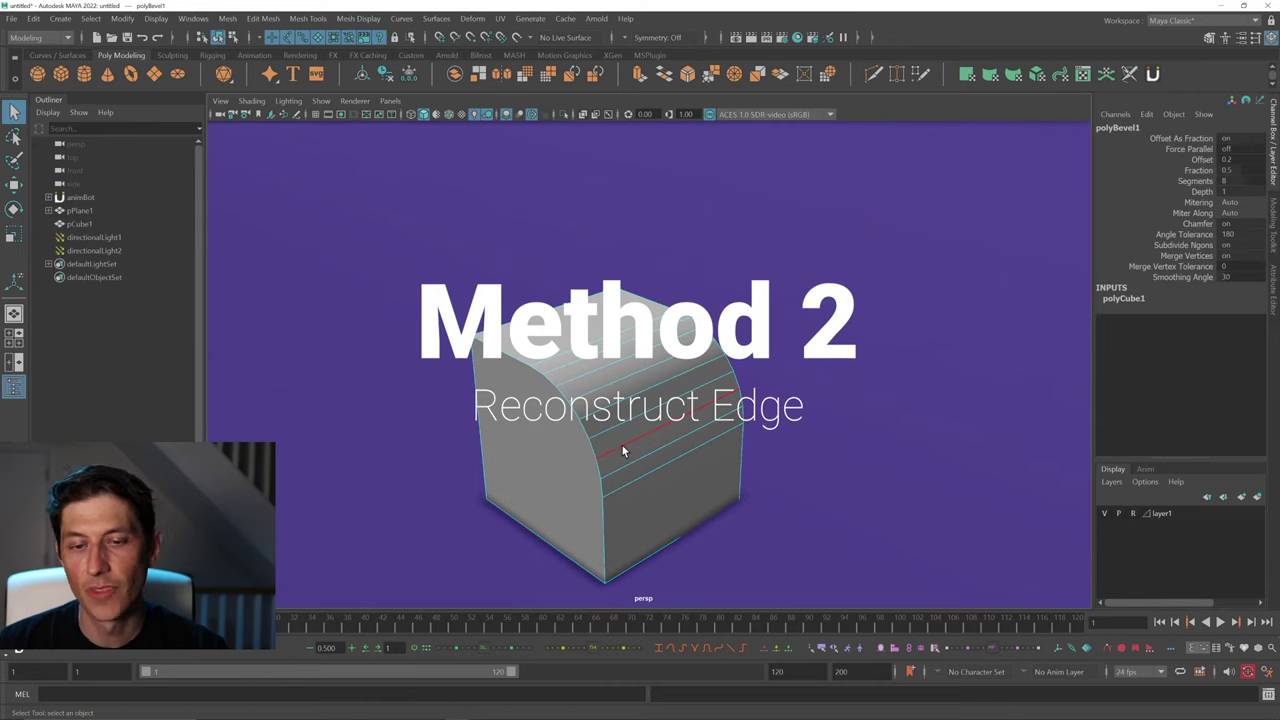
left_click(622, 445)
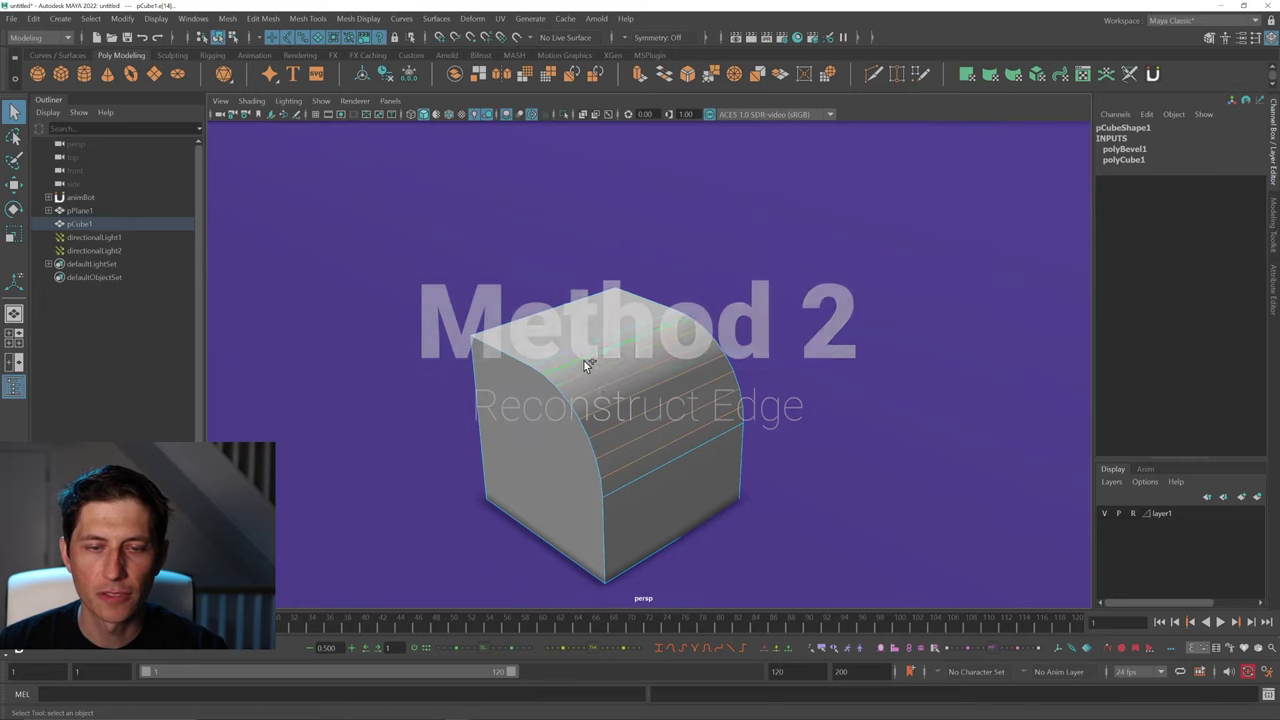
Try removing the selected bevel edges with Delete Edge, and undo the removal
right_click(634, 388, "shift")
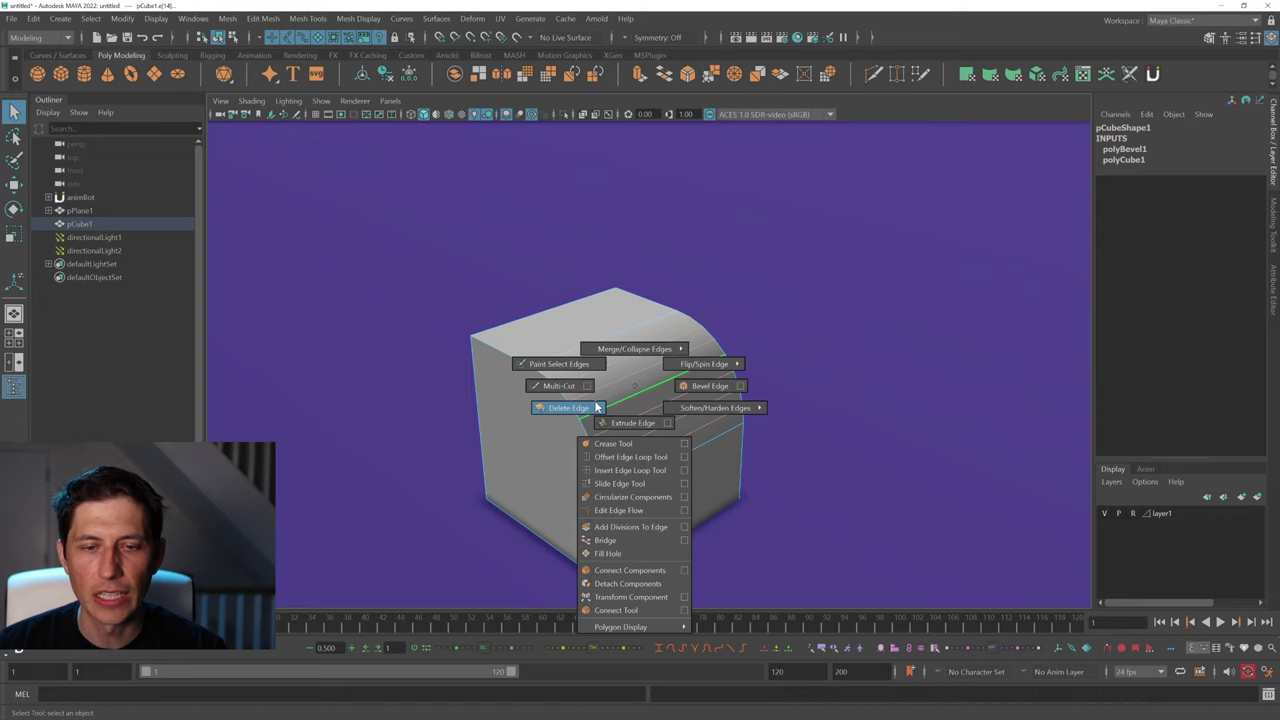
left_click(594, 401)
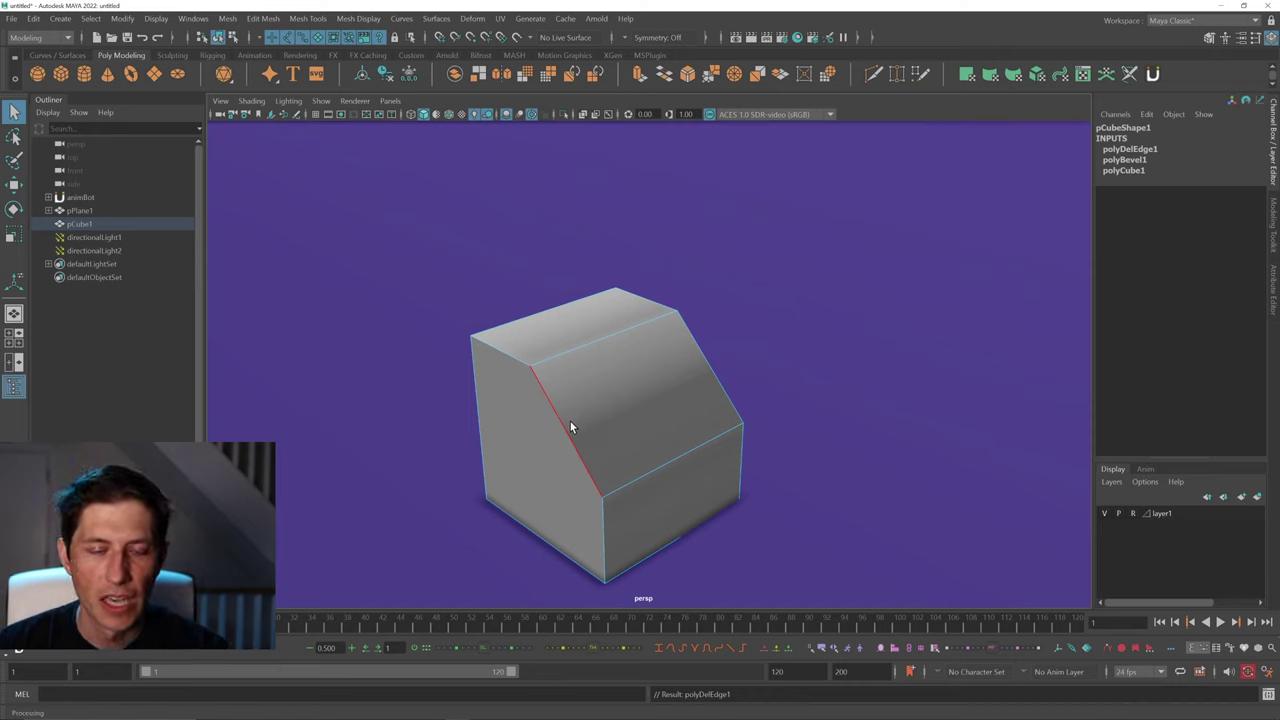
key("ctrl+z")
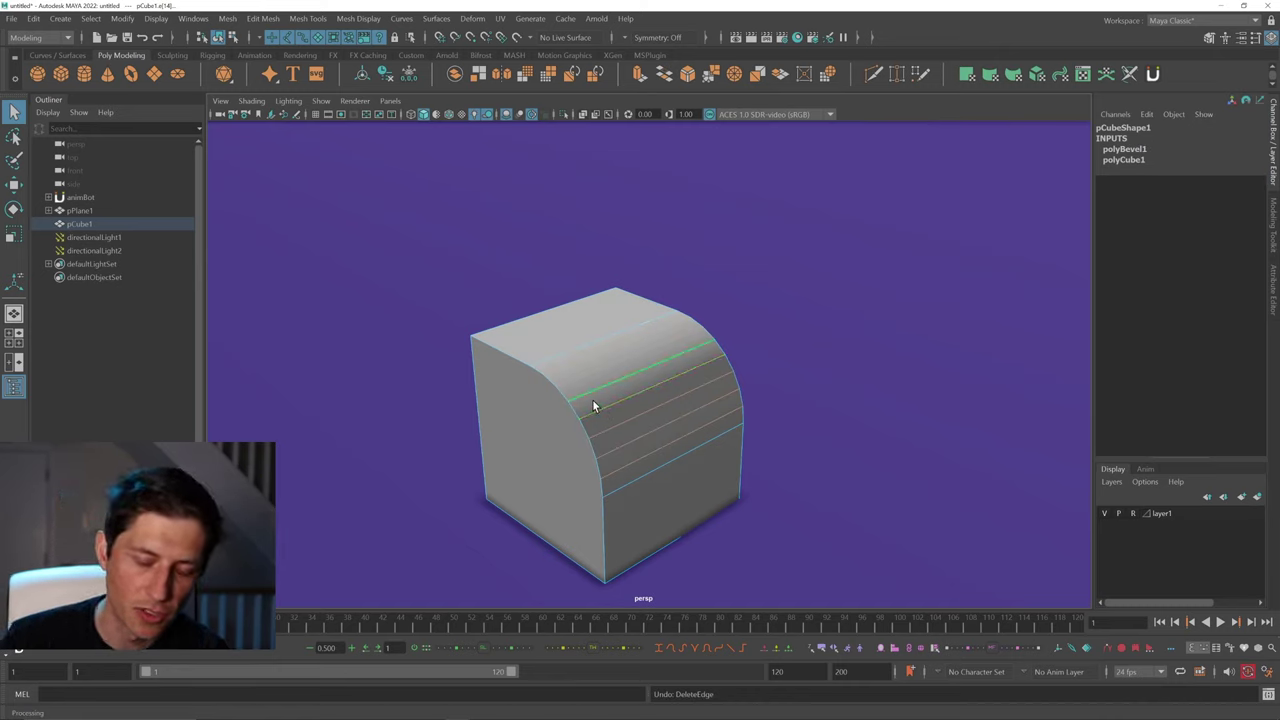
Try deleting only the intermediate bevel edges without their vertices, check the vertices along the curve, and undo the deletion
key("Delete")
right_click_drag(592, 424, 516, 366)
right_click_drag(506, 447, 554, 467, "alt")
middle_click_drag(554, 467, 571, 442, "alt")
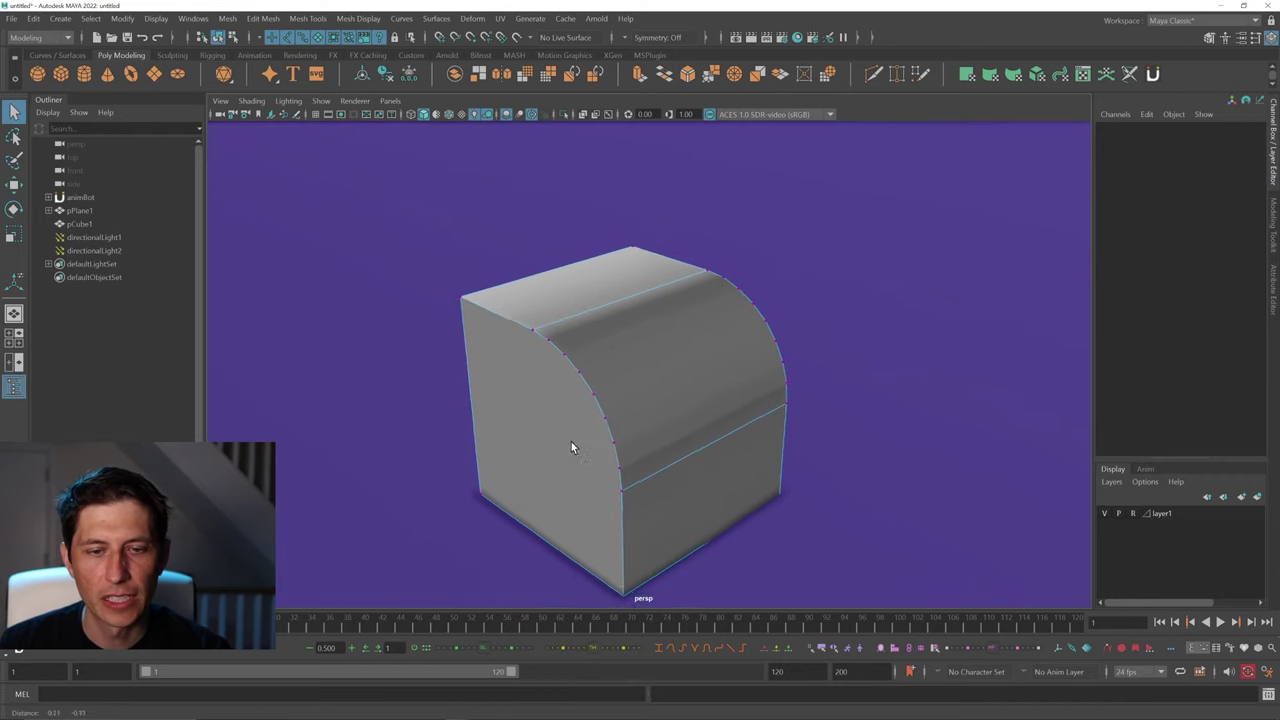
right_click_drag(548, 444, 566, 444, "alt")
left_click_drag(566, 444, 625, 420, "alt")
key("ctrl+z")
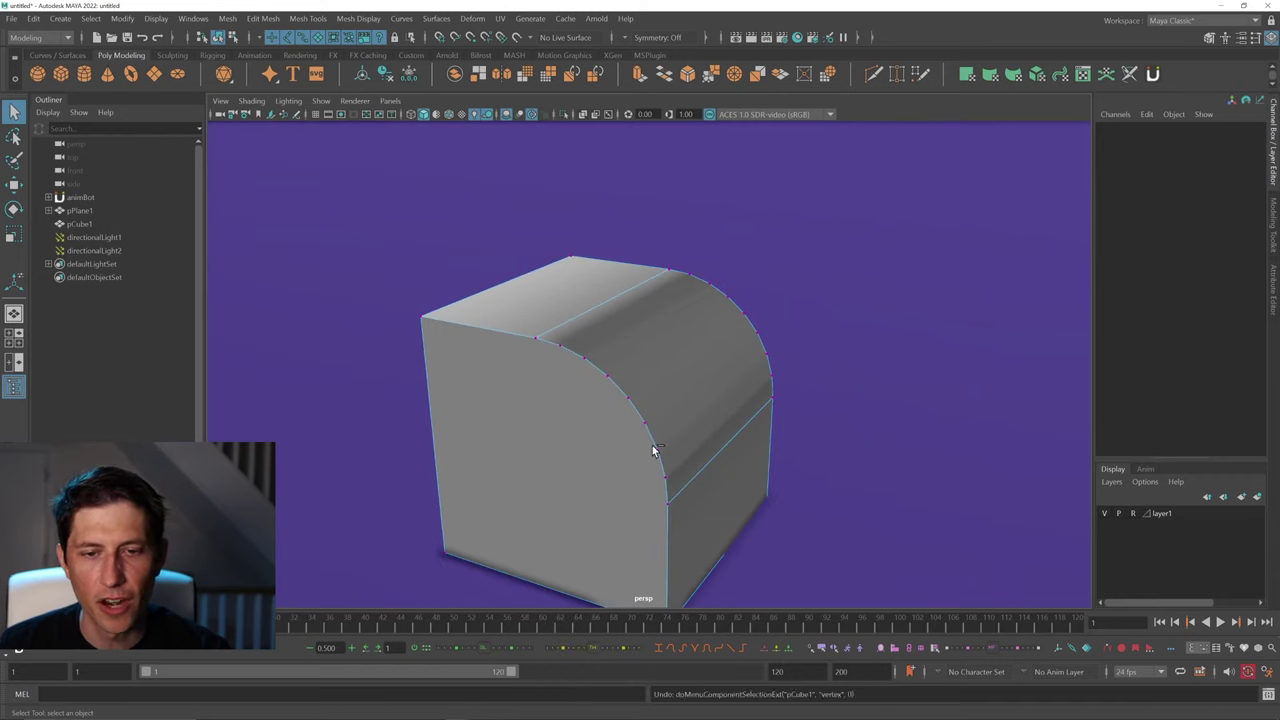
Delete the intermediate bevel edges together with their vertices, leaving a flat slanted face
left_click(646, 414)
left_click_drag(637, 423, 668, 412, "alt")
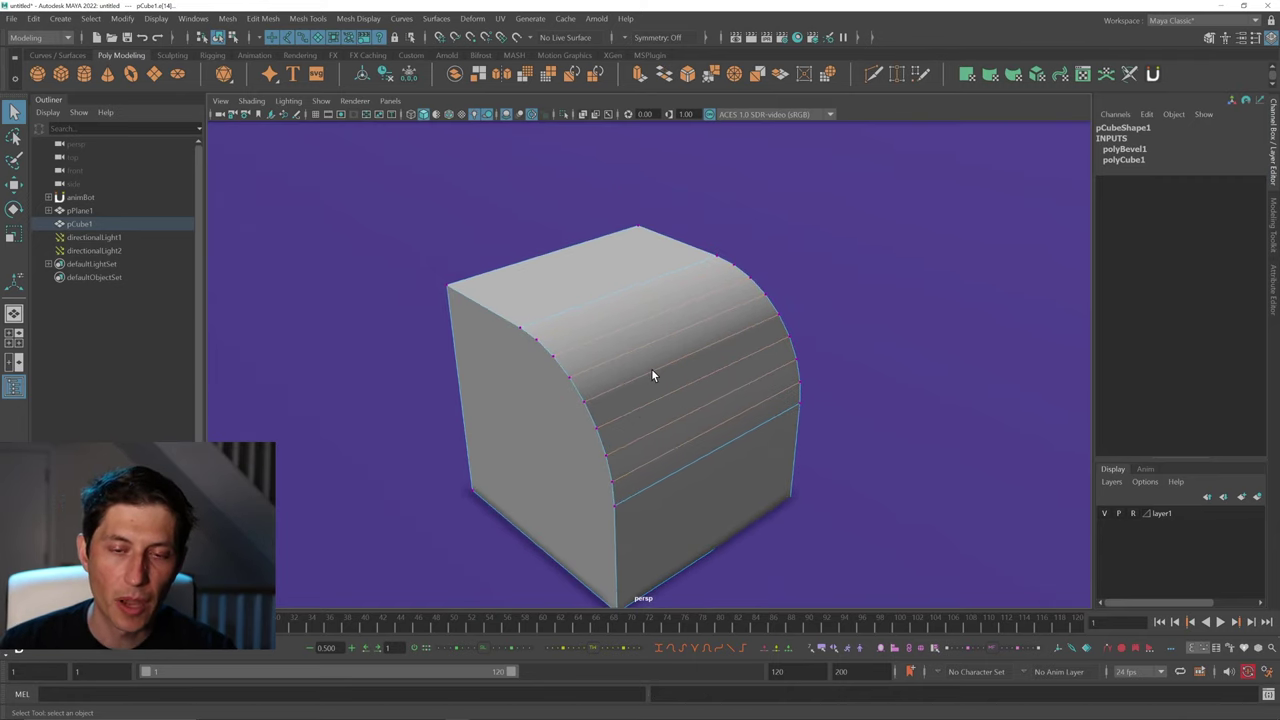
mouse_move(651, 369)
right_mouse_down("shift")
mouse_move(607, 396)
mouse_move(650, 372)
right_mouse_up("shift")
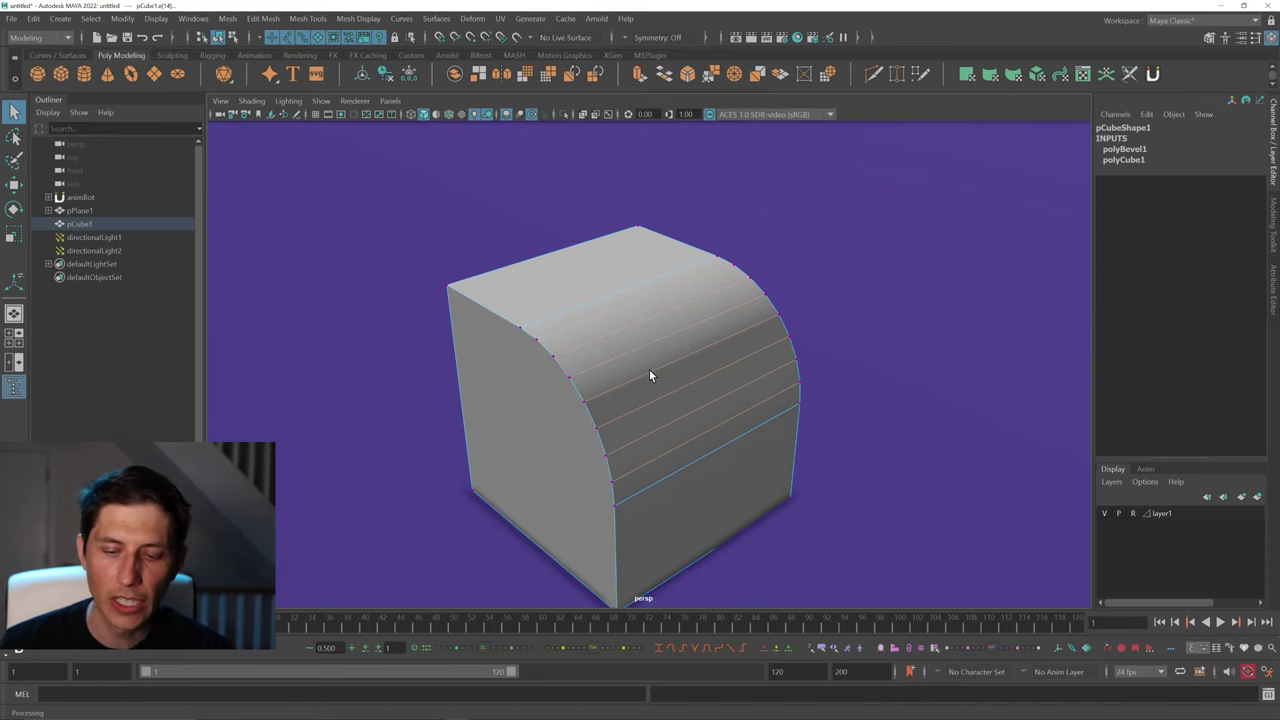
key("ctrl+Delete")
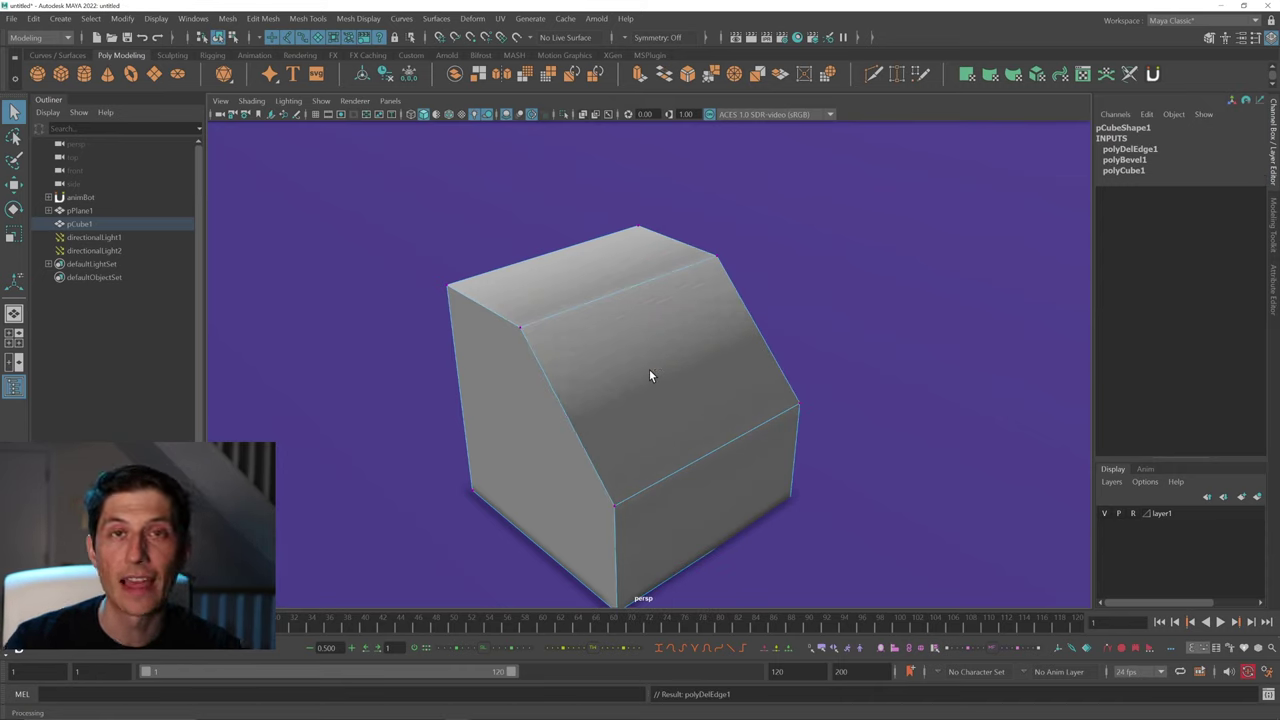
Select the upper edge of the slanted face with the Move tool
left_click_drag(597, 346, 660, 423, "alt")
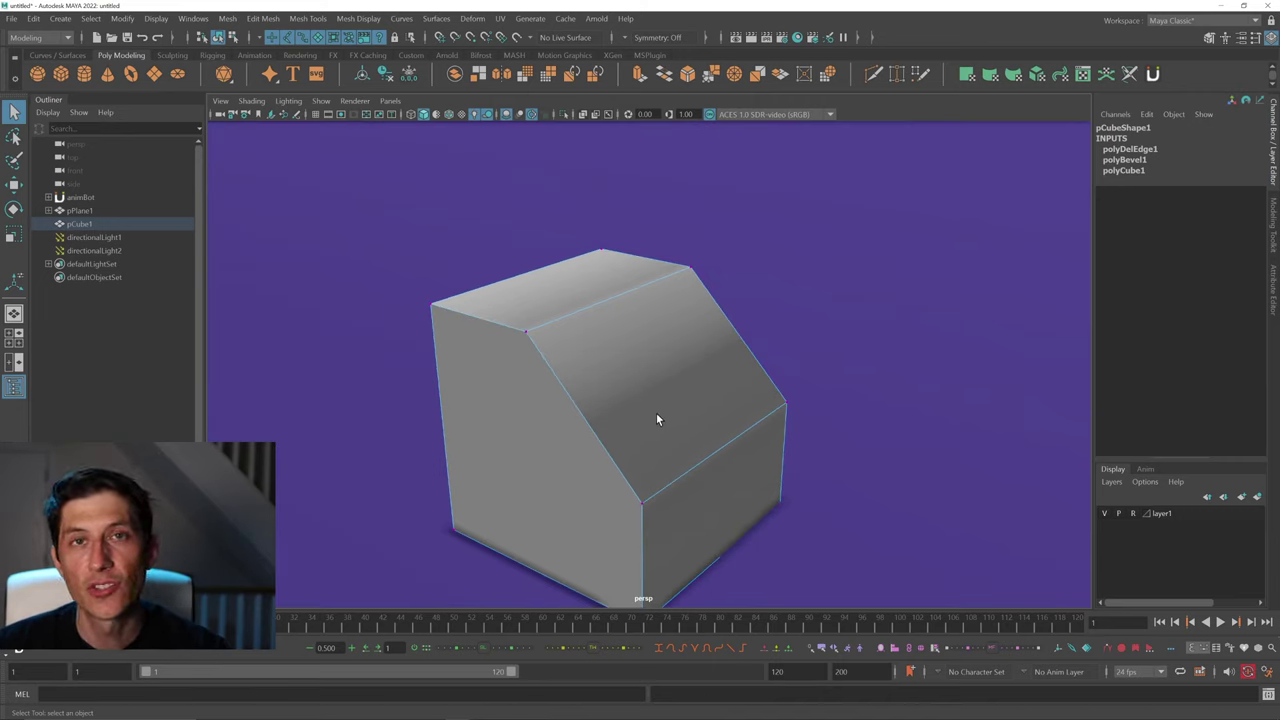
right_click(629, 350)
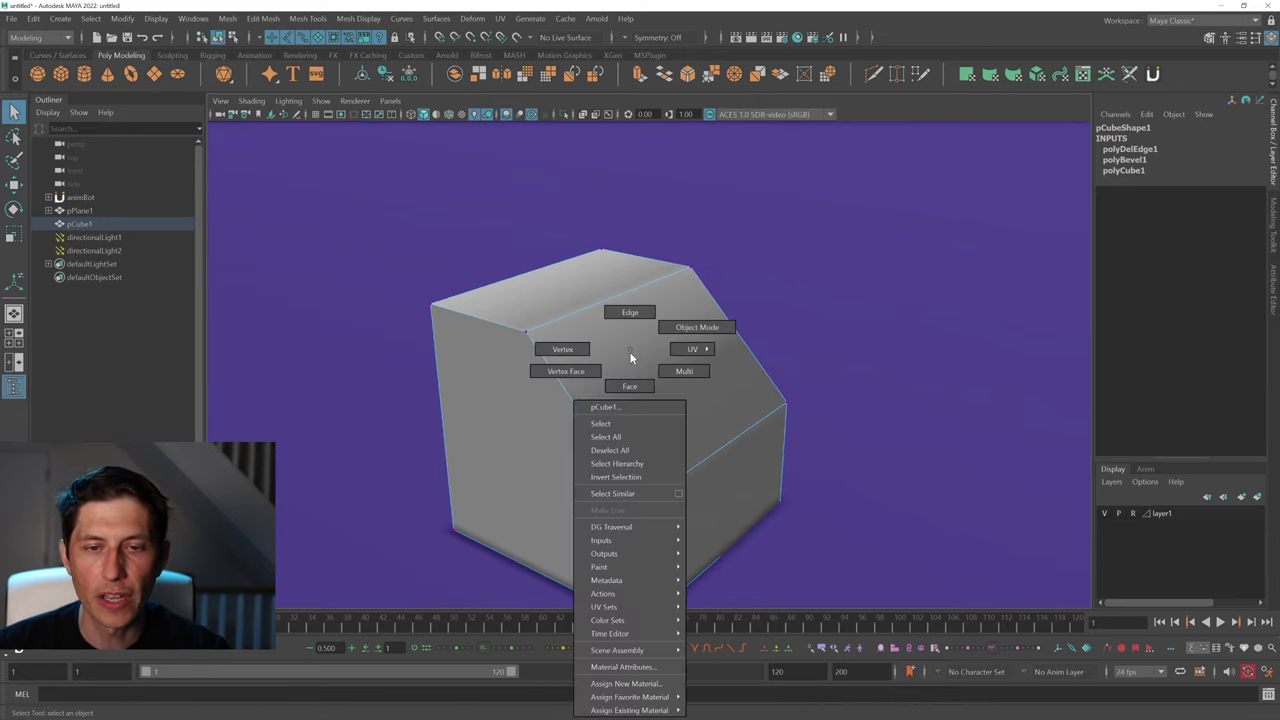
left_click(612, 312)
left_click(600, 303)
key("w")
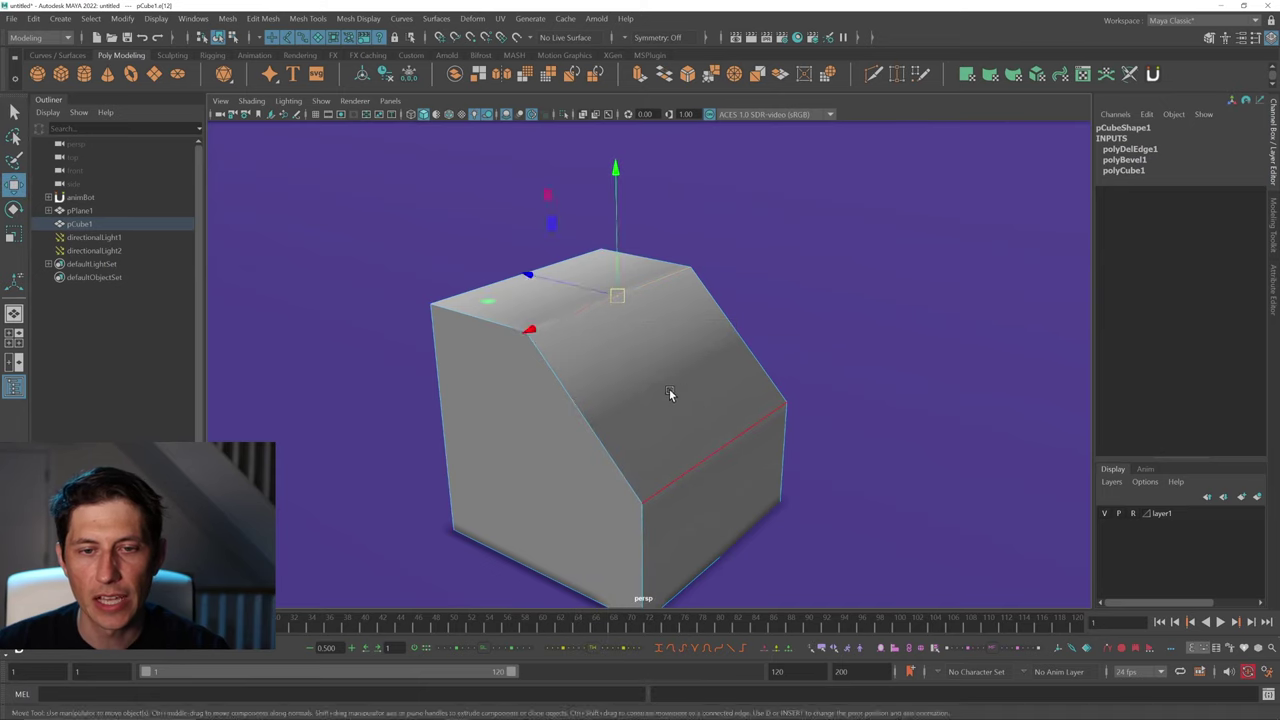
Try moving the slanted face's upper edge freely along Z and across the horizontal plane, undoing each move
left_click_drag(669, 388, 683, 392, "alt")
left_click_drag(508, 285, 589, 337, "alt")
key("ctrl+z")
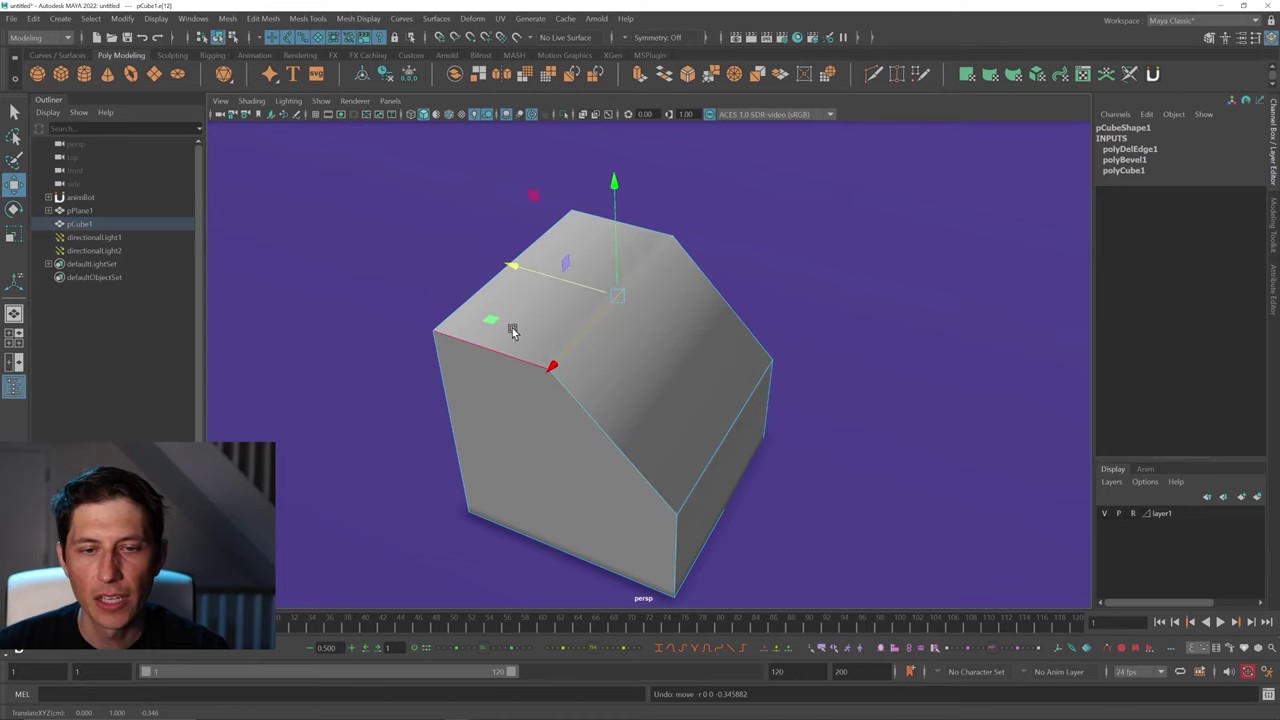
left_click_drag(494, 325, 624, 464)
key("ctrl+z")
key("ctrl+z")
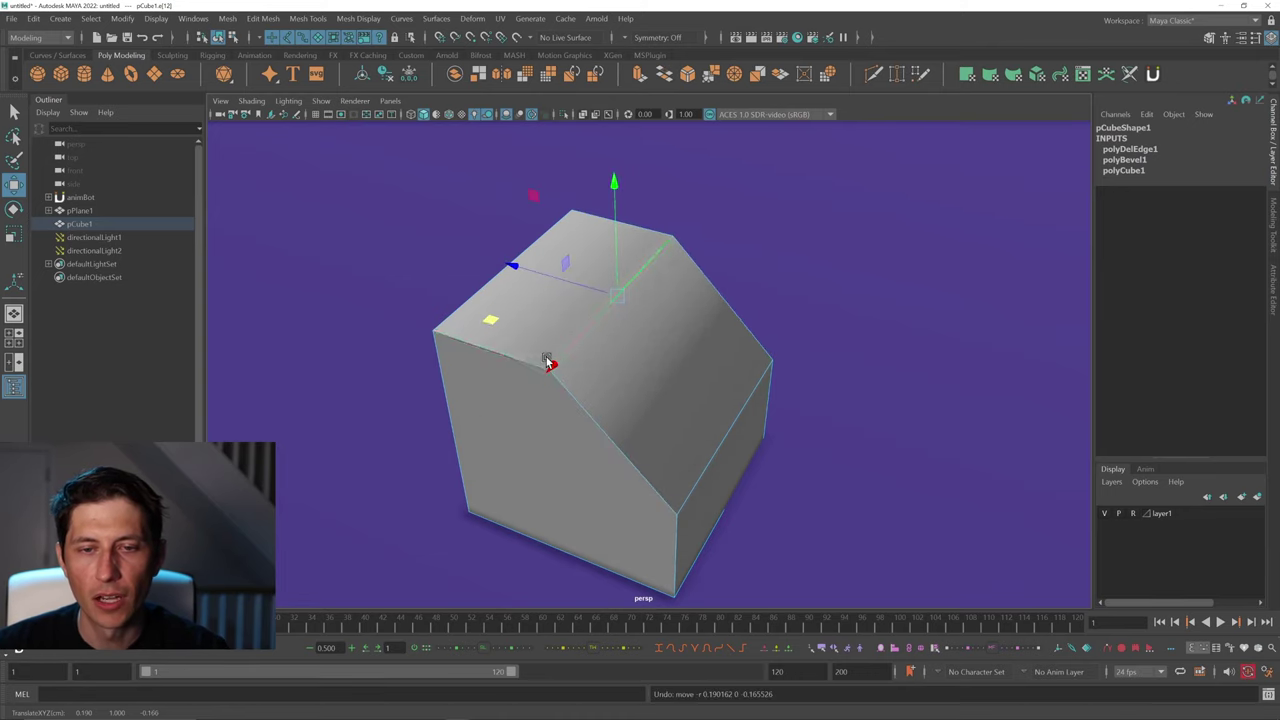
In the side view, move the upper edge along Z to -0.5, snapping it in line with the lower edge
left_click_drag(548, 363, 651, 408, "alt")
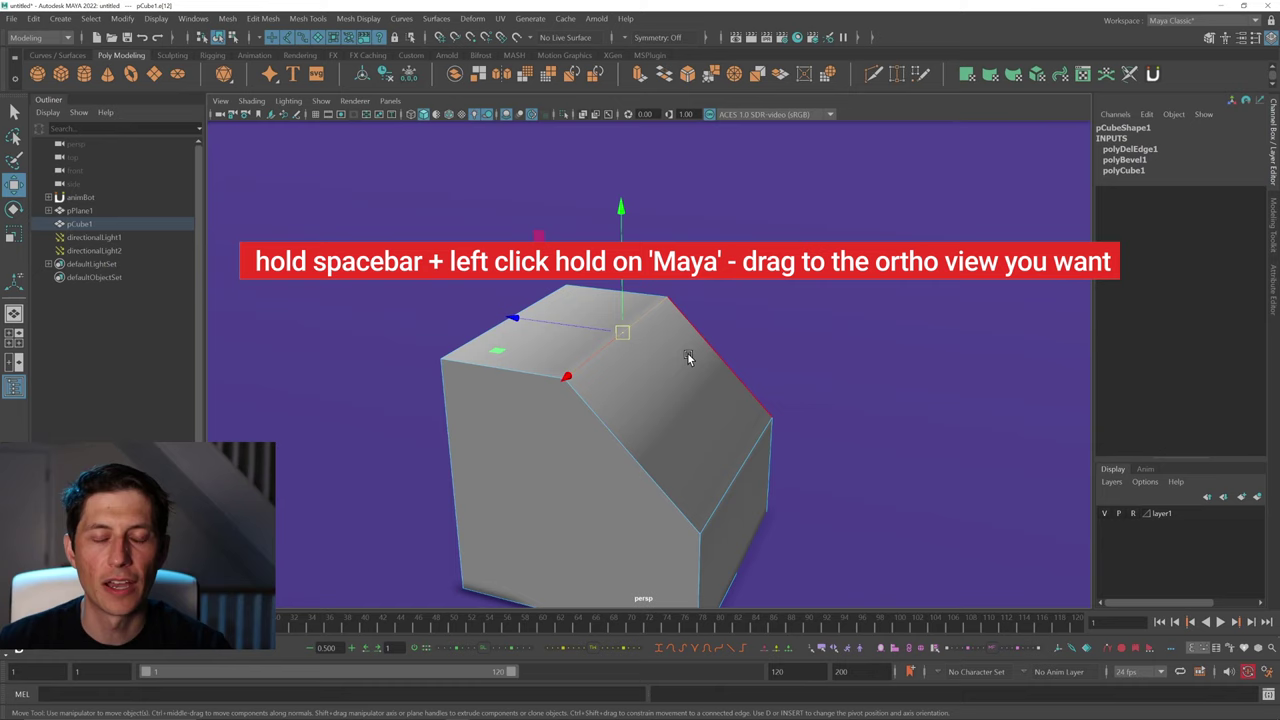
left_click_drag(687, 352, 725, 360, "alt")
key("space")
key("f")
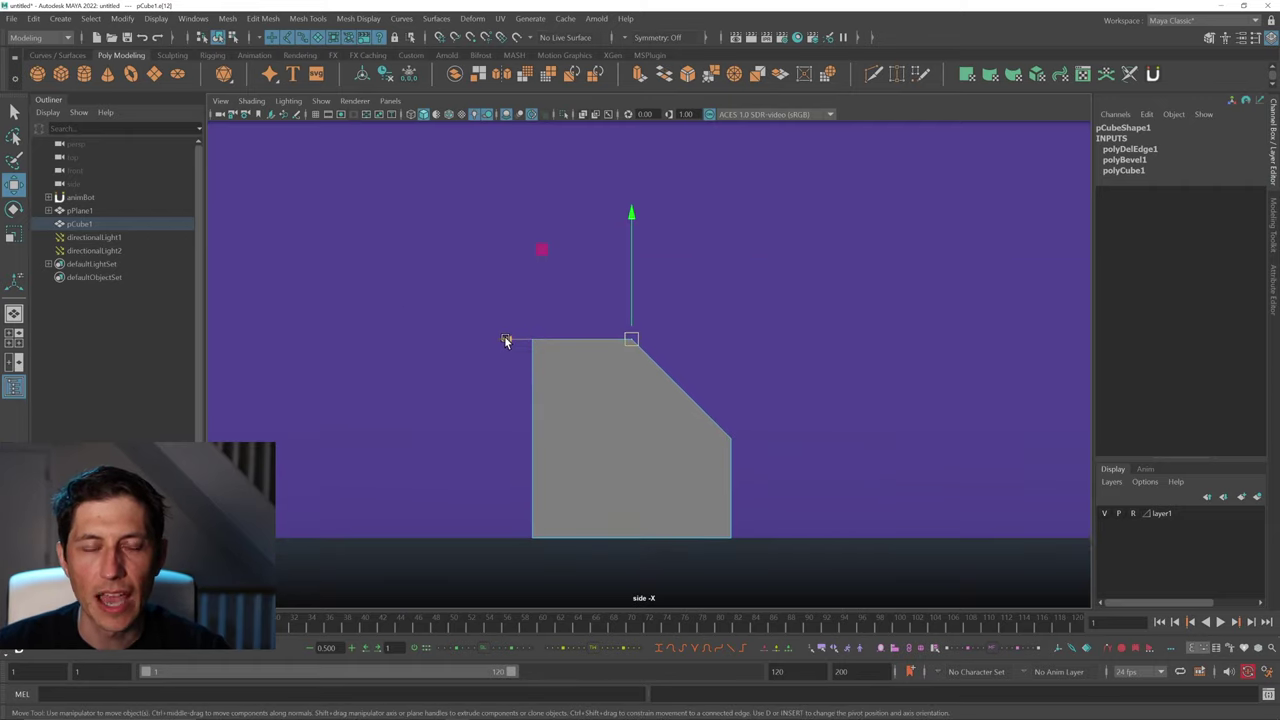
middle_click_drag(506, 341, 730, 342)
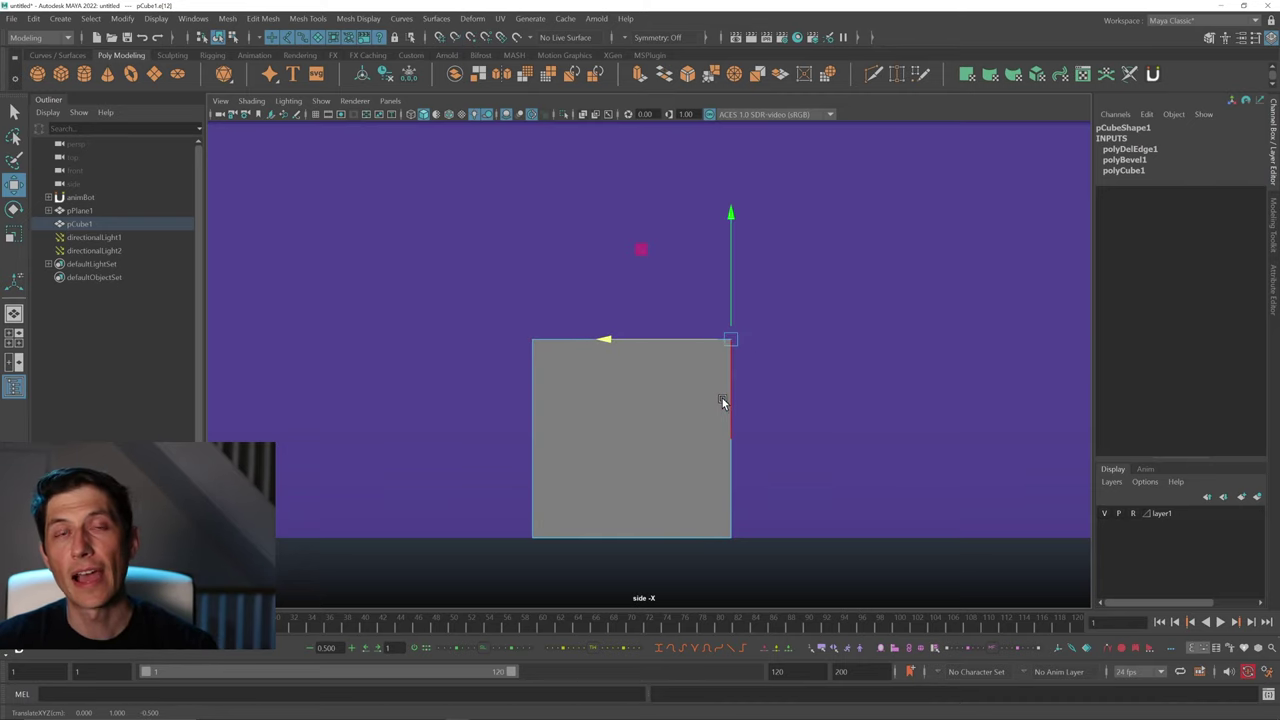
In the perspective view, move the slanted face's former lower edge up along Y onto the cube's upper corner edge
key("space")
left_click_drag(716, 418, 678, 392)
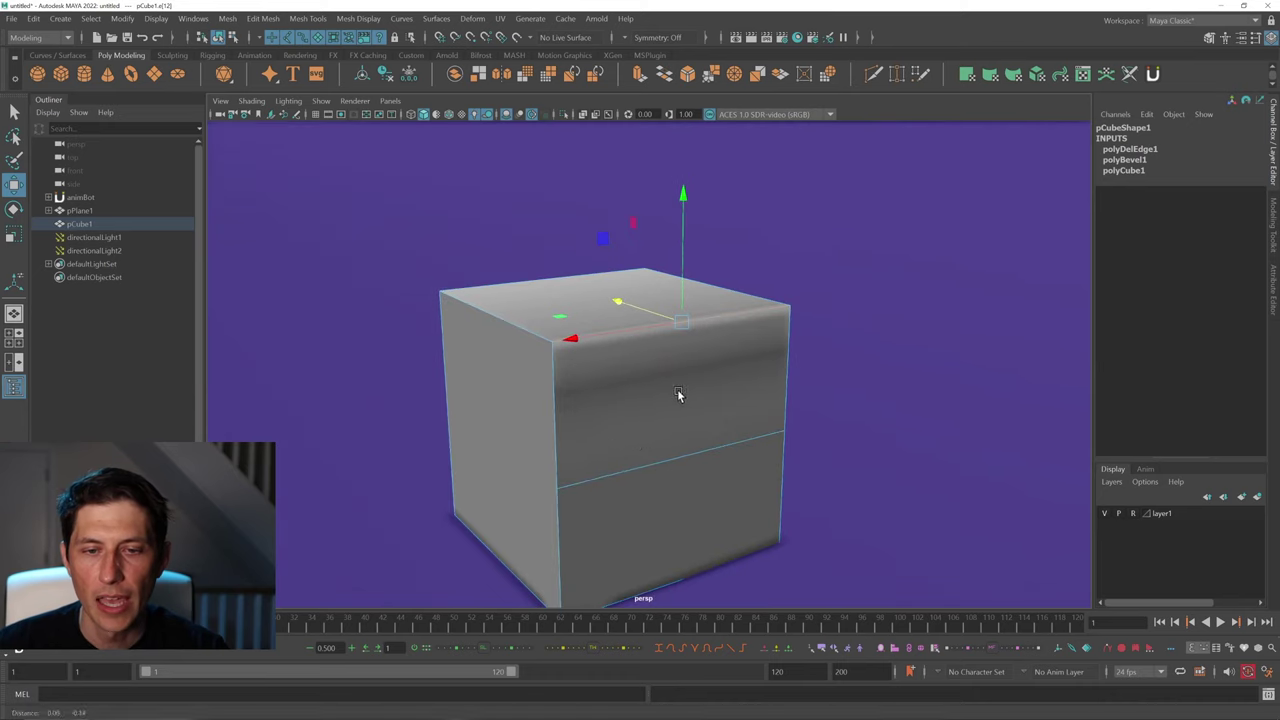
left_click(644, 461)
left_click_drag(648, 440, 650, 363, "alt")
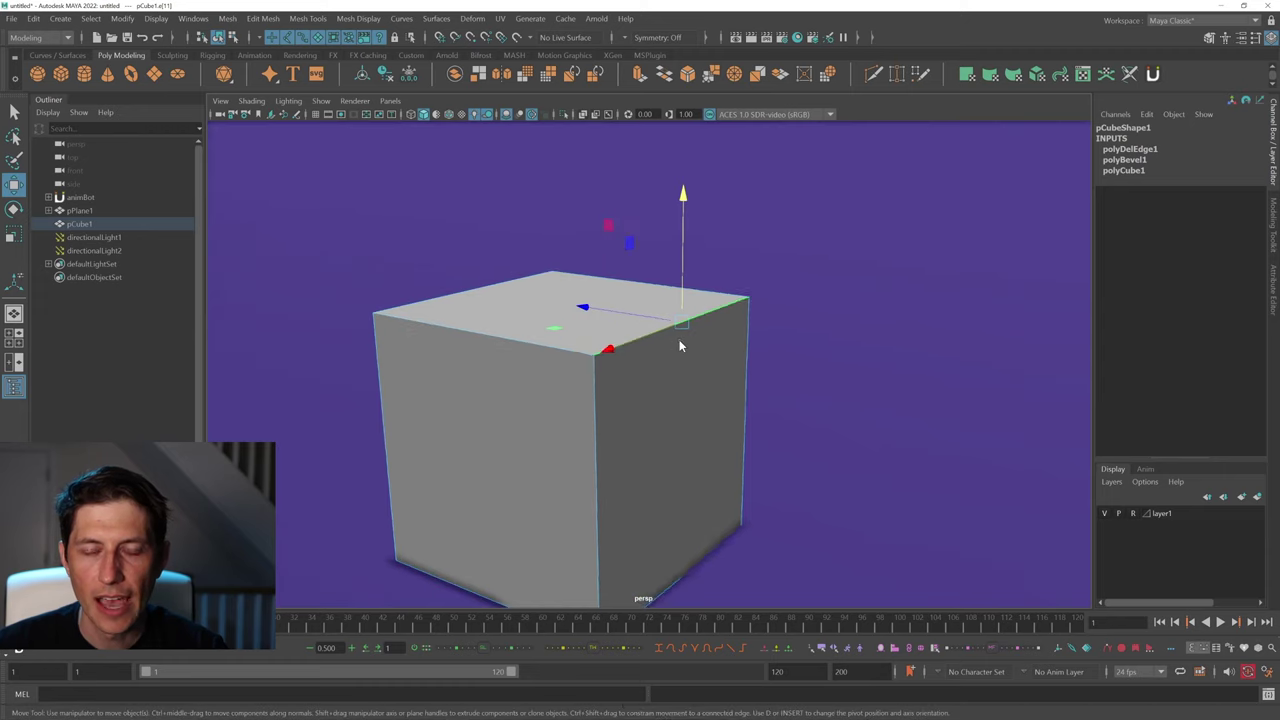
Merge the overlapping vertices at both ends of the rebuilt edge and return the cube to object mode
right_click_drag(679, 341, 600, 350)
left_click_drag(600, 350, 618, 273, "alt")
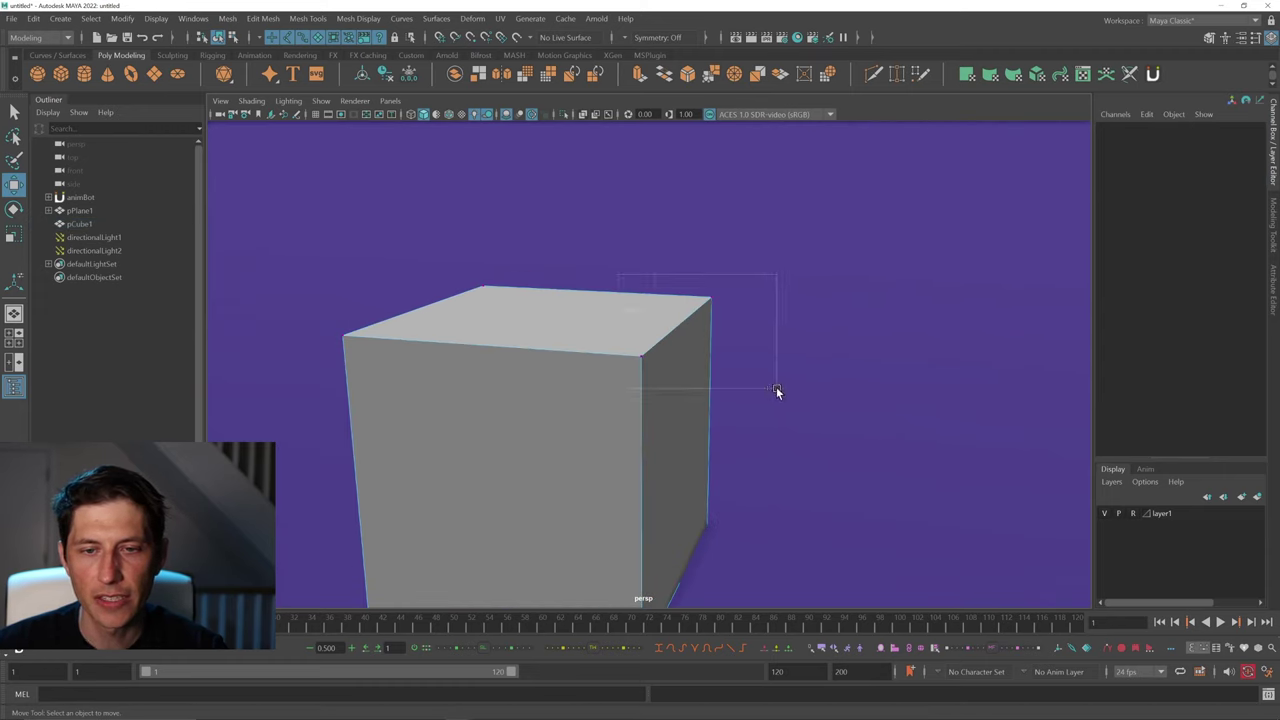
left_click_drag(777, 391, 760, 374)
left_click(264, 18)
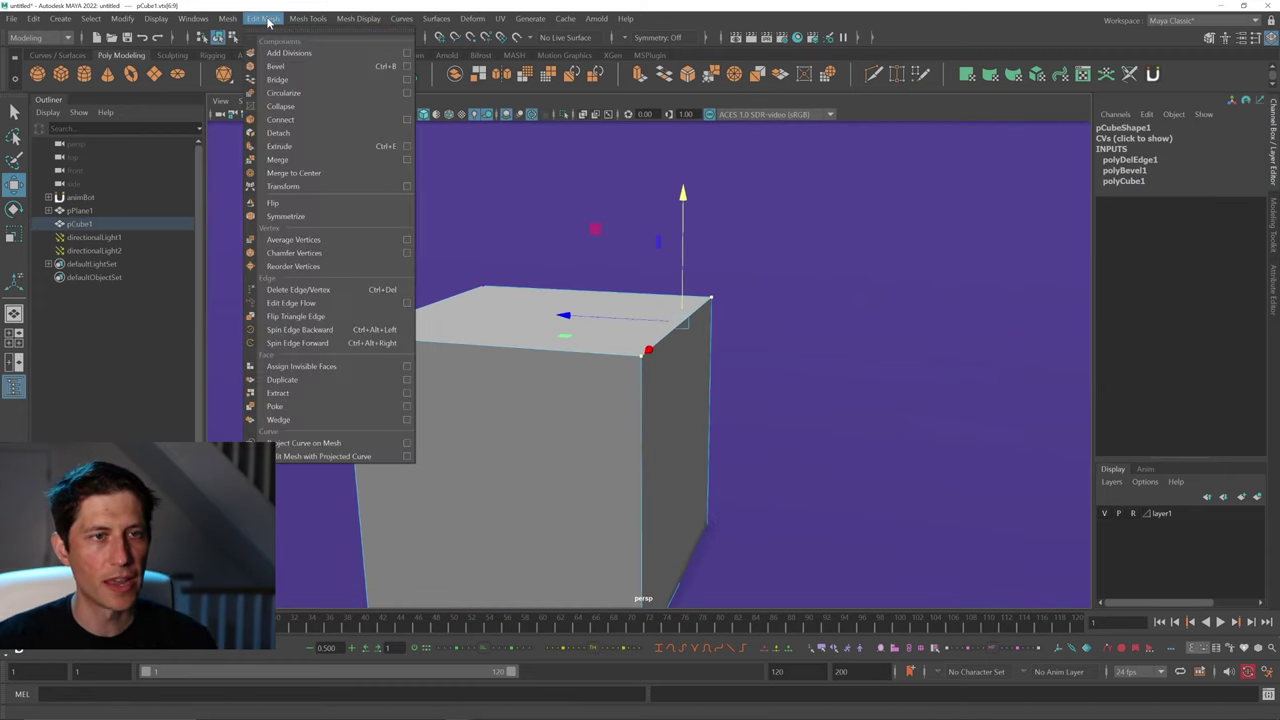
left_click(300, 160)
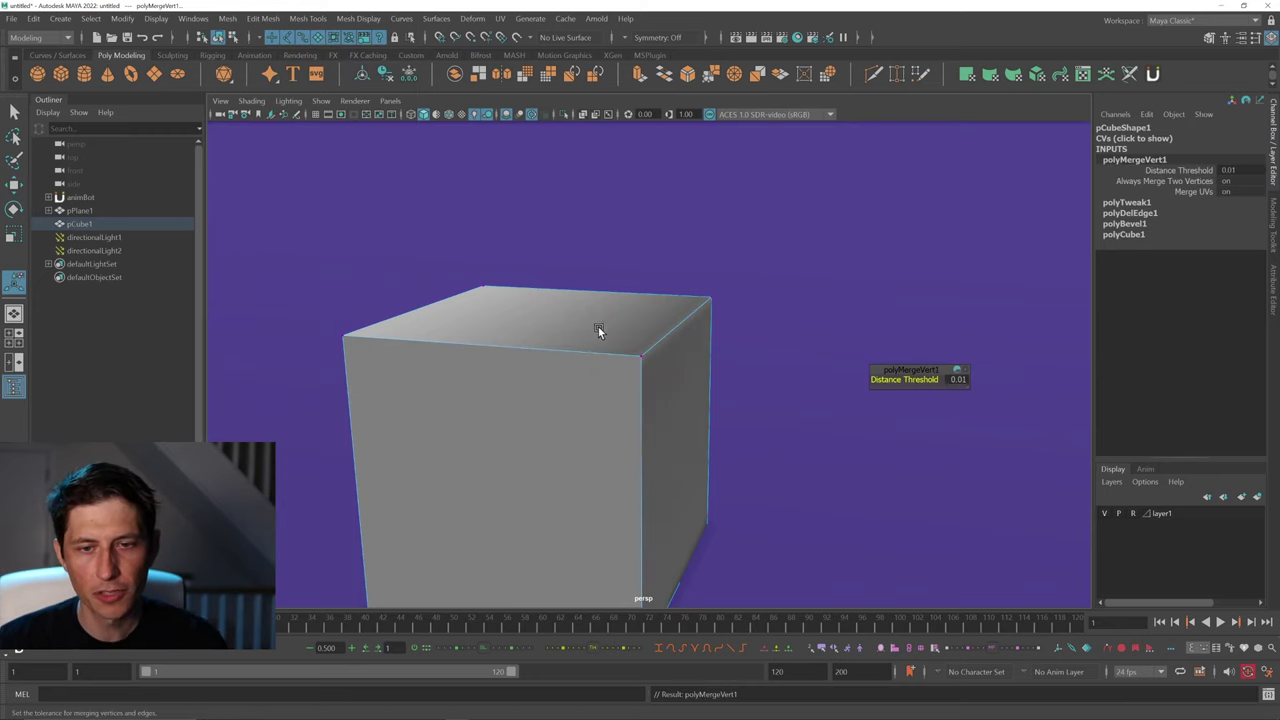
mouse_move(607, 354)
left_mouse_down("alt")
mouse_move(581, 355)
mouse_move(611, 345)
left_mouse_up("alt")
right_click_drag(611, 345, 620, 328)
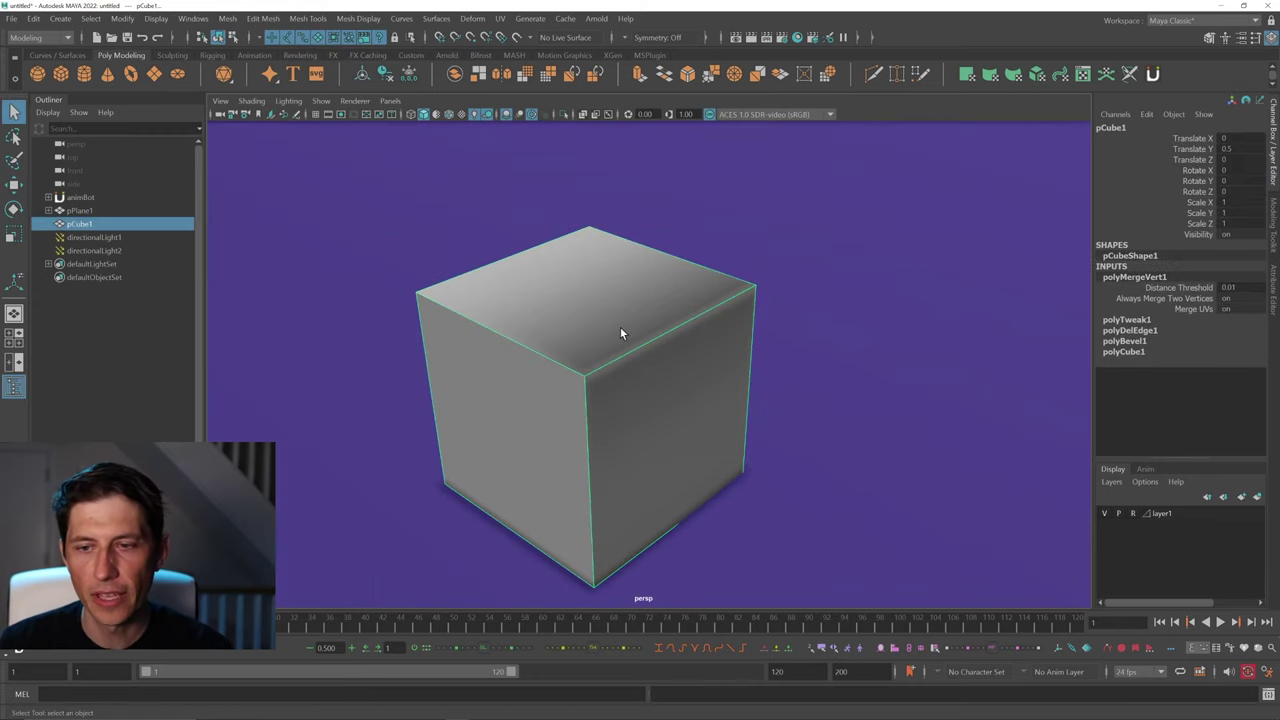
Move the merged corner vertex away to test the merge, and undo the move
left_click_drag(620, 328, 610, 360, "alt")
right_click_drag(633, 386, 575, 355)
left_click(611, 404)
key("w")
left_click_drag(611, 408, 578, 369, "alt")
key("ctrl+z")
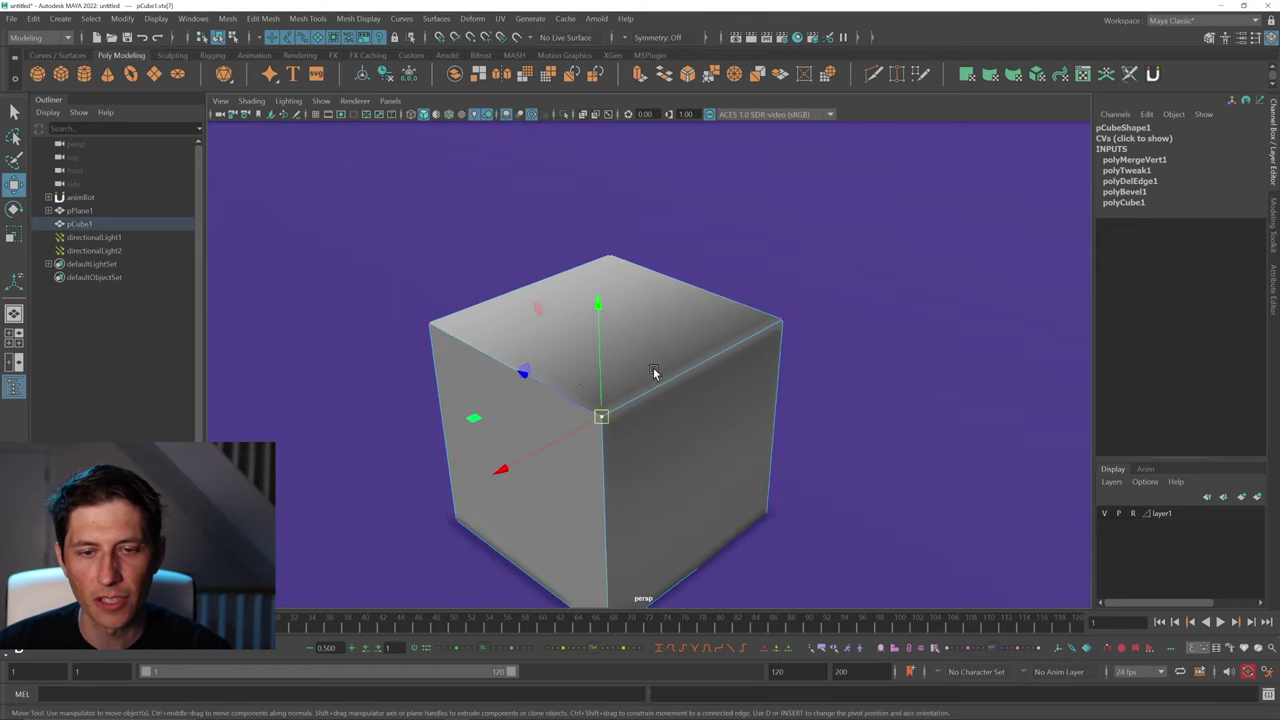
Select the top face and the adjacent side face that share the rebuilt edge
right_click_drag(653, 349, 654, 362)
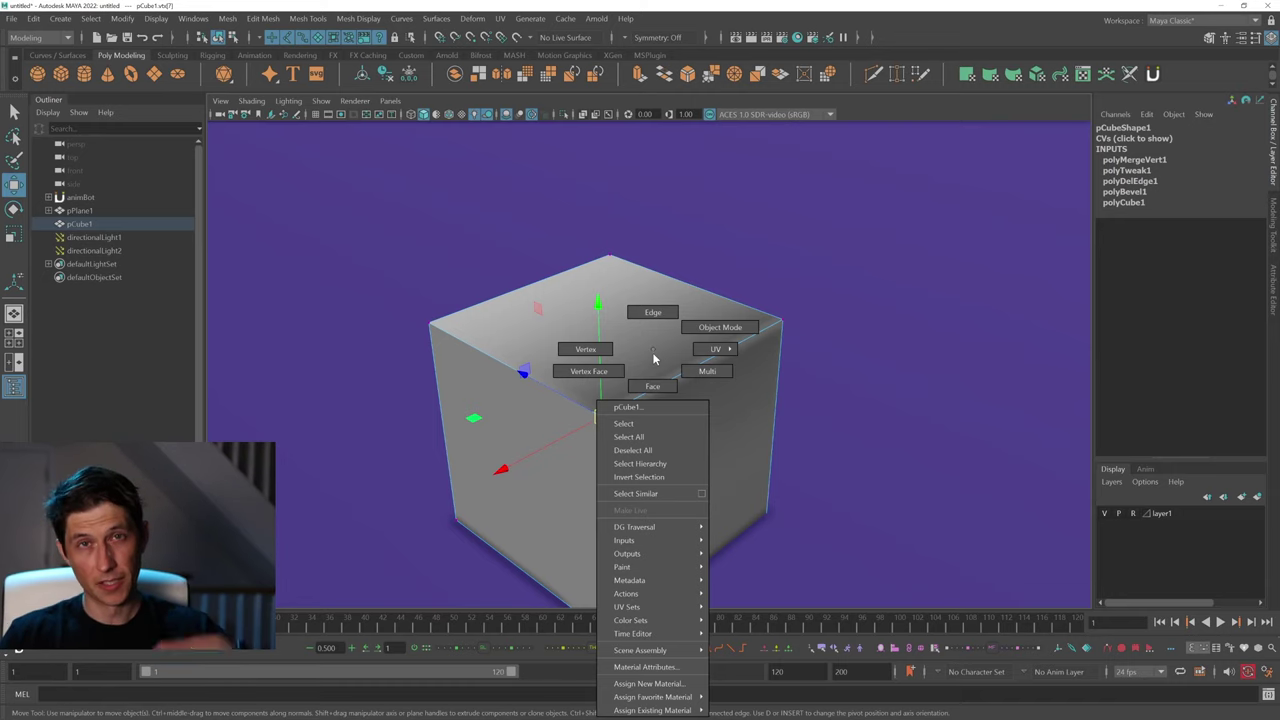
right_click_drag(654, 356, 654, 360)
left_click_drag(654, 360, 654, 360, "alt")
middle_click_drag(654, 360, 664, 388, "alt")
left_click_drag(664, 388, 657, 384, "alt")
right_click_drag(657, 384, 656, 384)
left_click(644, 393)
left_click(668, 472, "shift")
mouse_move(706, 470)
left_mouse_down("alt")
mouse_move(666, 463)
mouse_move(700, 464)
left_mouse_up("alt")
Detach the Mesh Display commands, try and undo Average, and apply Set to Face to the selected faces' normals
left_click(358, 18)
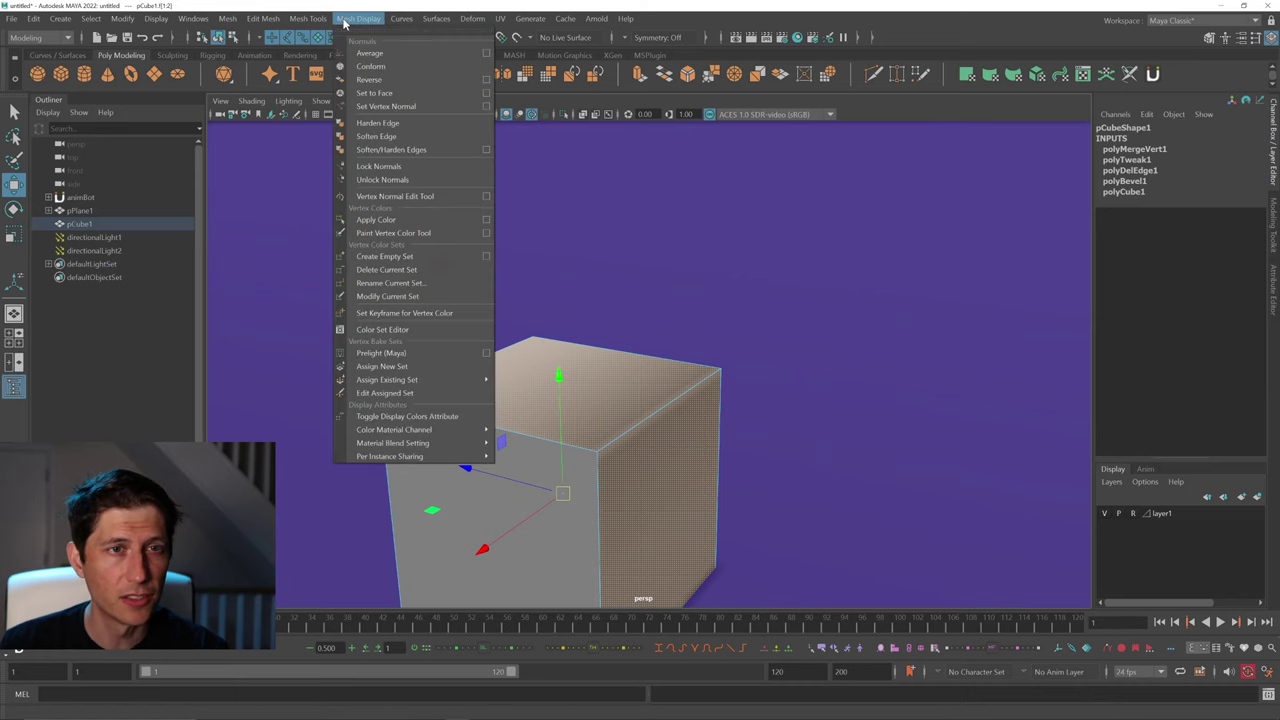
left_click(395, 33)
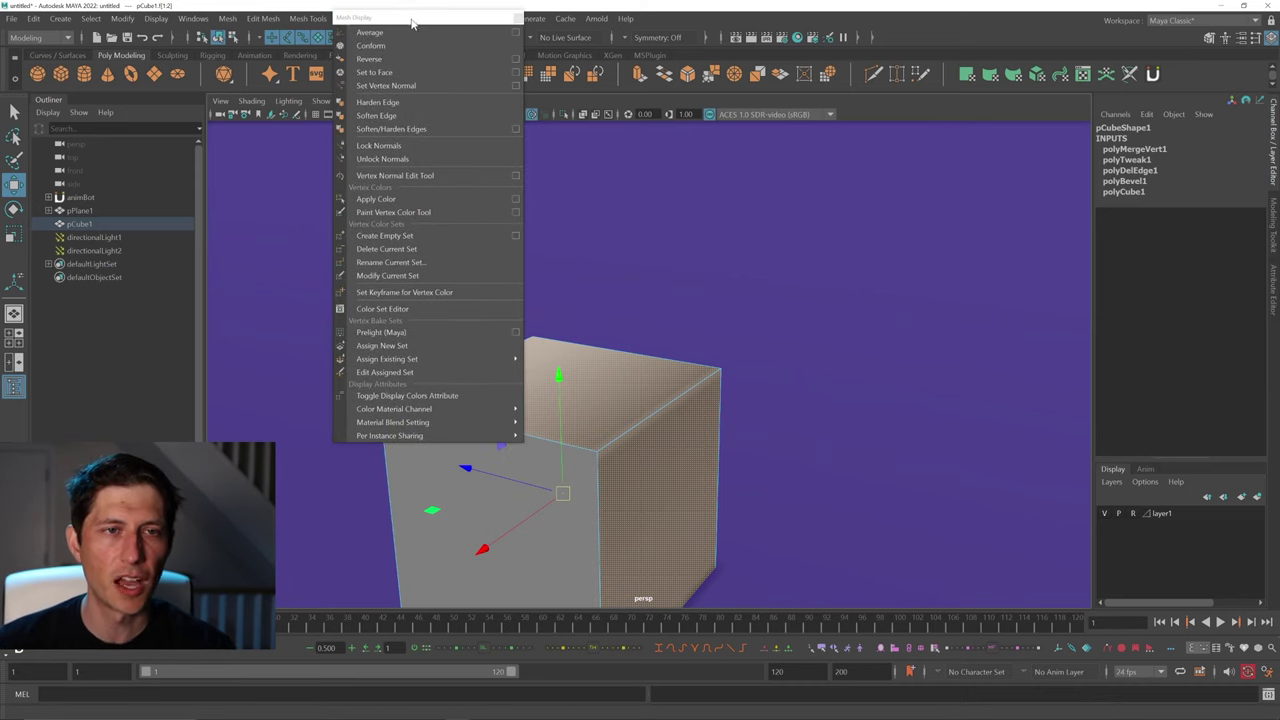
left_click_drag(411, 22, 293, 135)
left_click(250, 145)
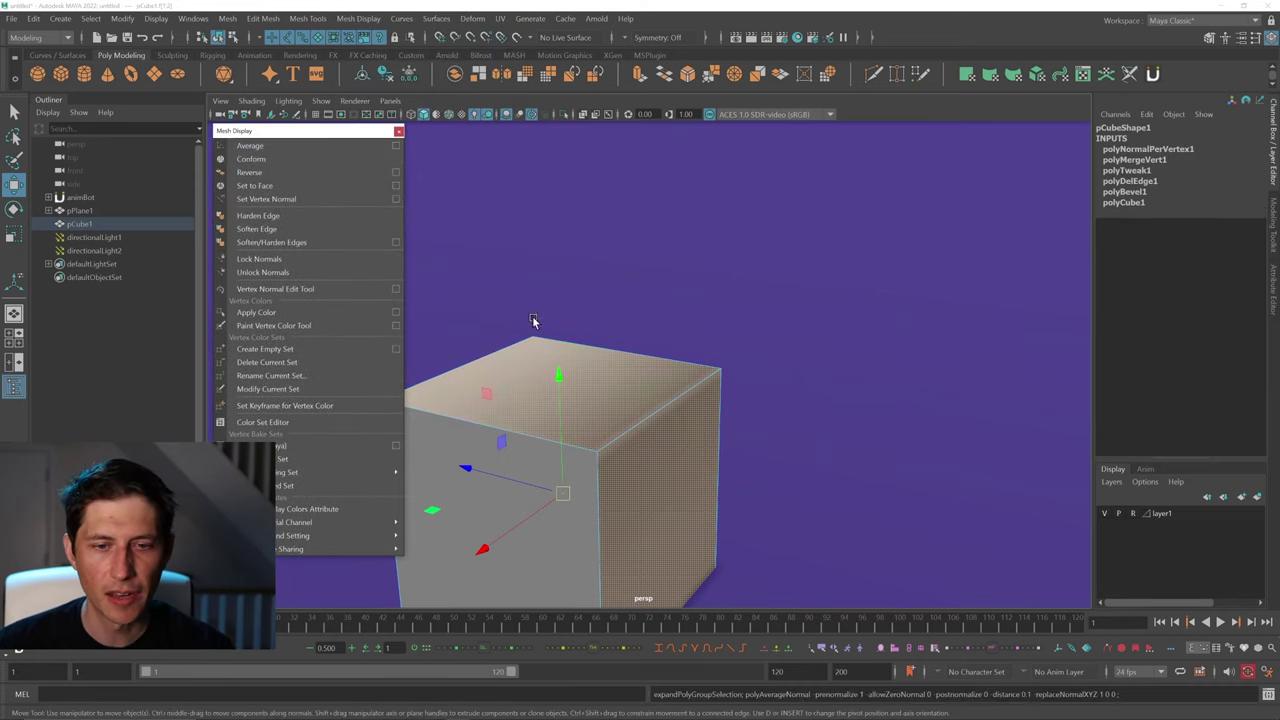
key("ctrl+z")
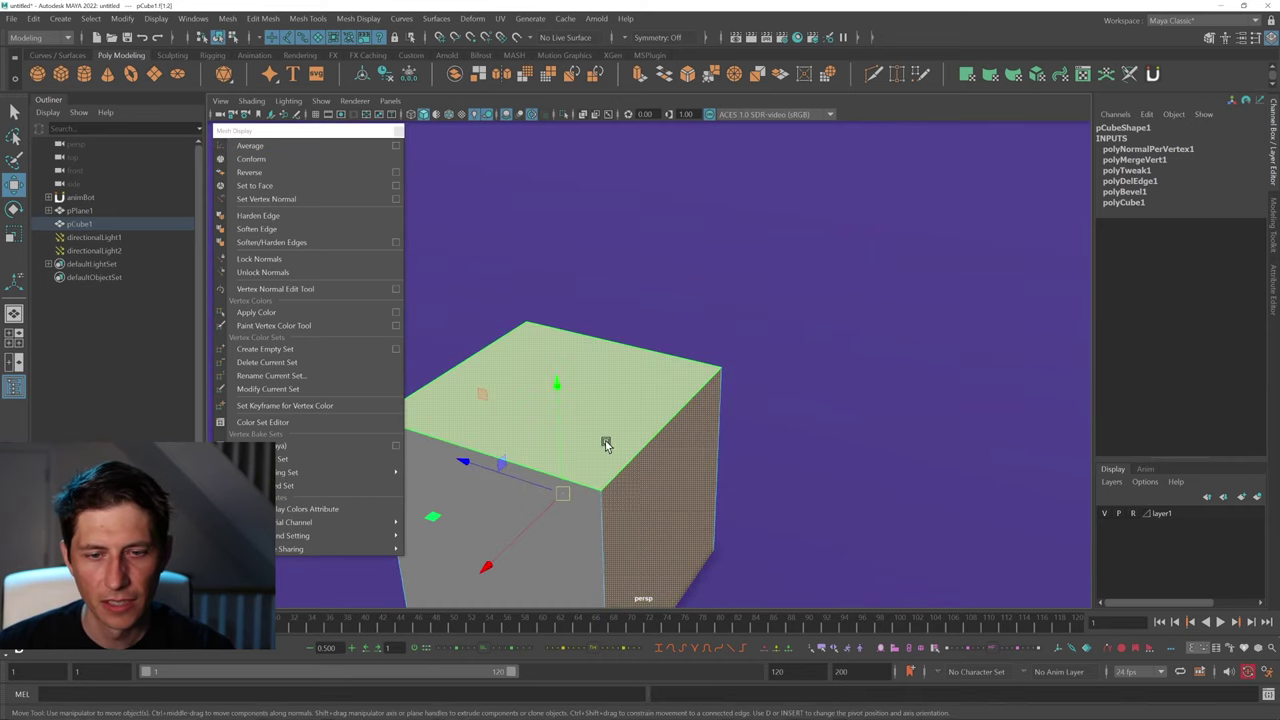
Return the cube to object mode, deselect it and inspect its shading from several sides
right_click_drag(606, 444, 842, 291)
left_click_drag(722, 457, 843, 389, "alt")
left_click(843, 389)
right_click_drag(843, 389, 752, 378, "alt")
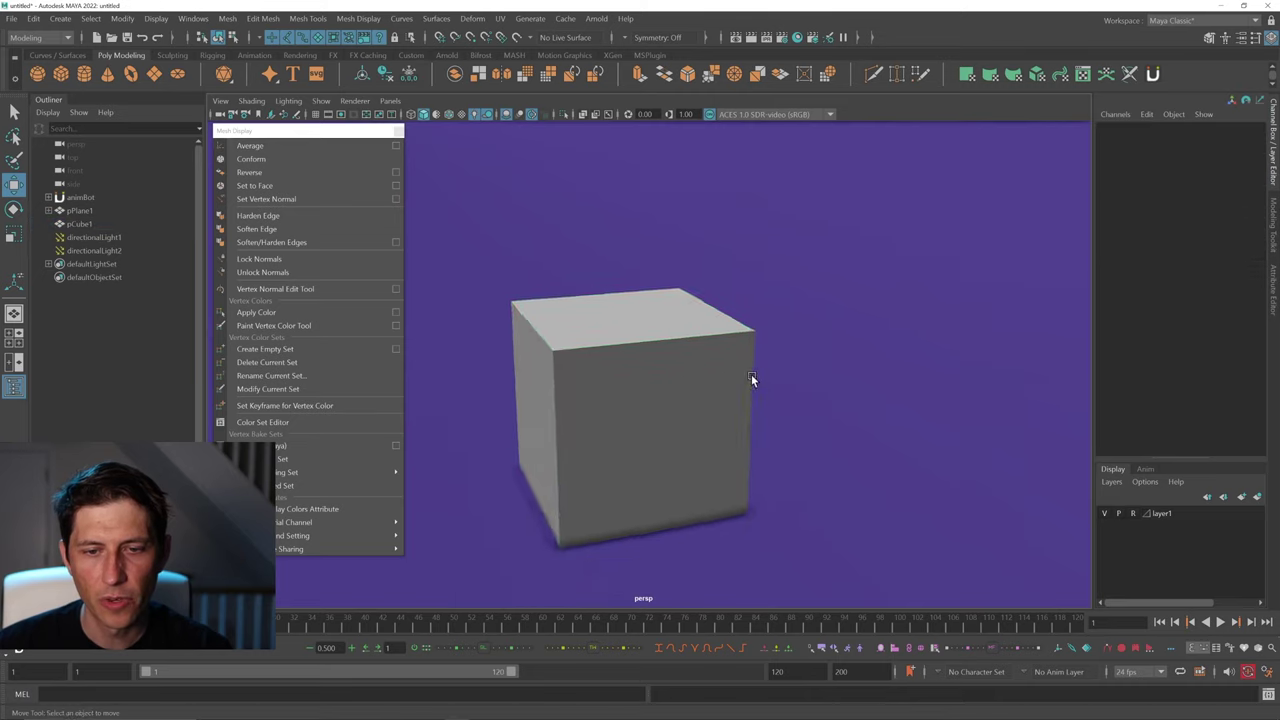
left_click_drag(752, 380, 715, 347, "alt")
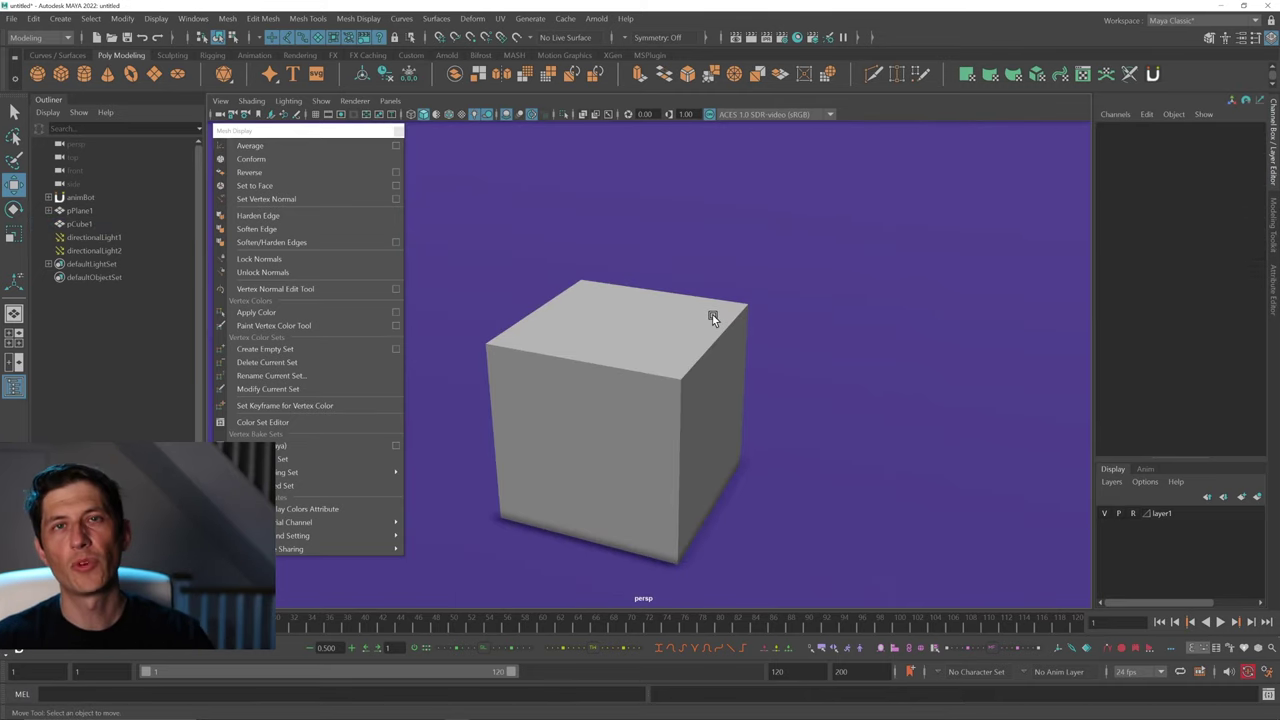